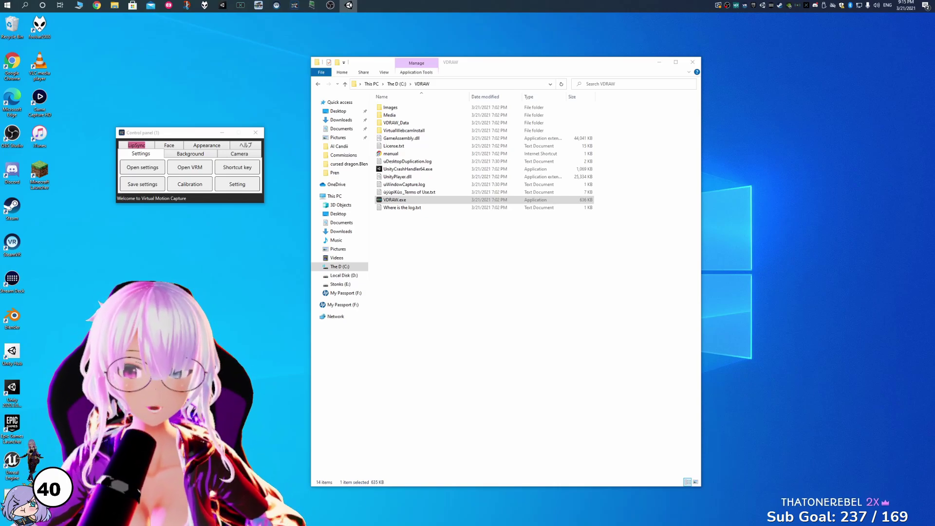
# Launch VDRAW and load an avatar from a local .vrm file to show its VRM Information
pyautogui.doubleClick(454, 200)
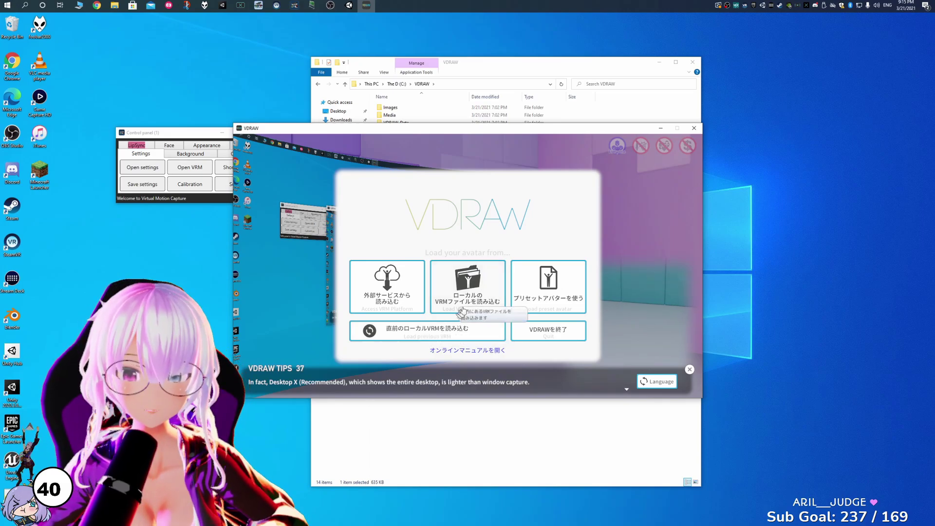
pyautogui.click(480, 279)
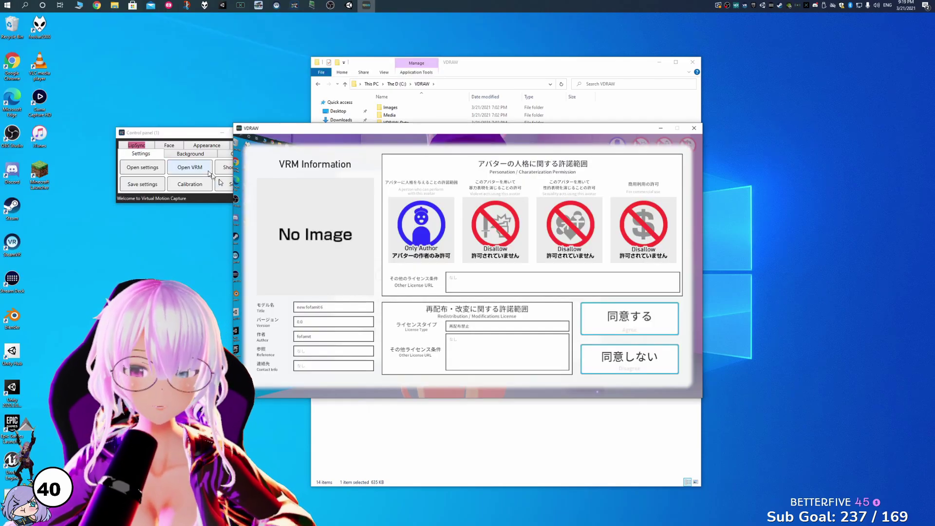
# Accept the avatar license and cycle the styles back to Gaming Style with X Input mode
pyautogui.click(620, 322)
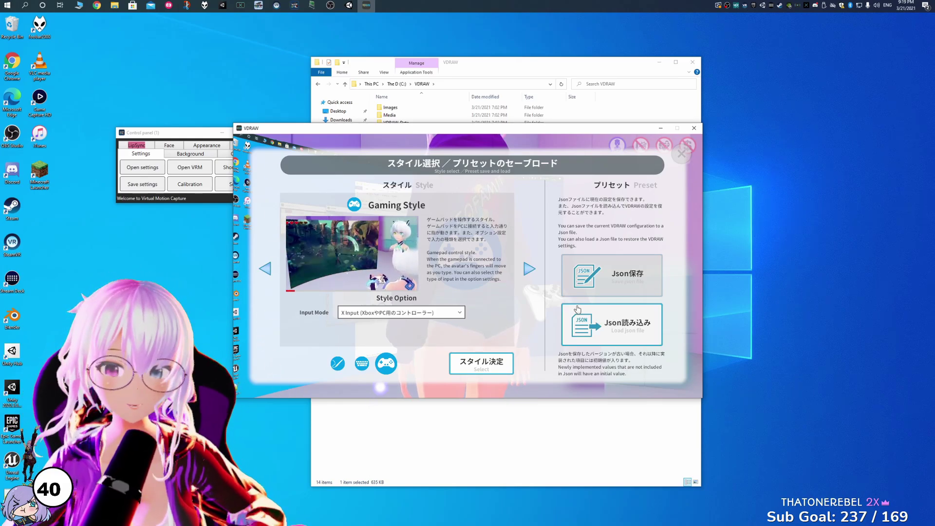
pyautogui.click(533, 273)
pyautogui.click(533, 274)
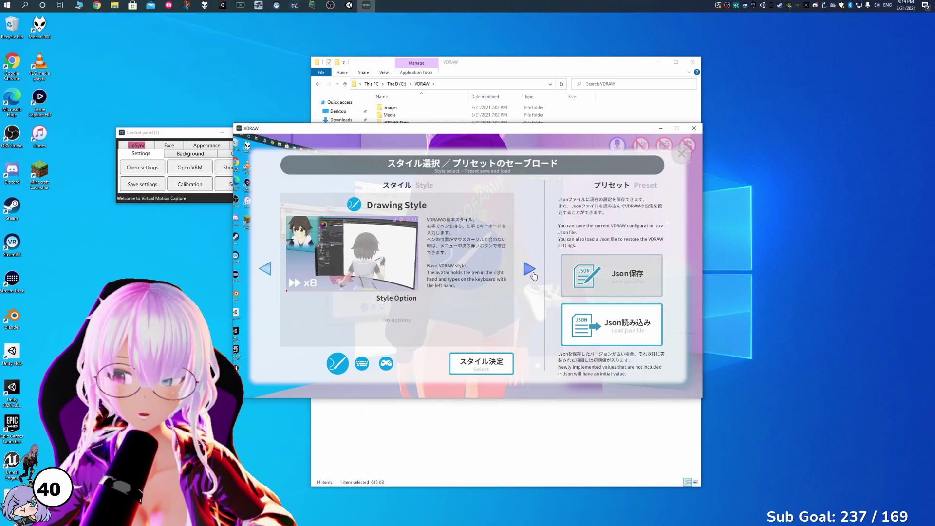
pyautogui.click(530, 269)
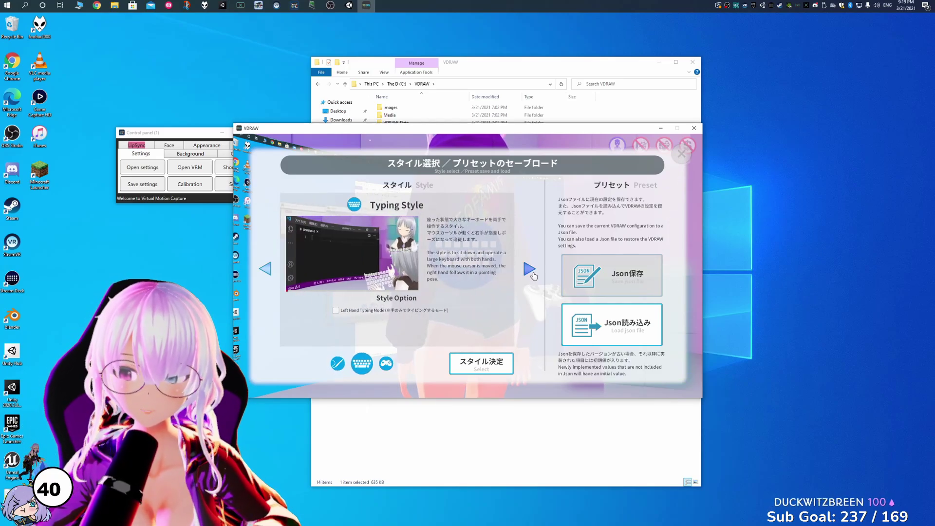
pyautogui.click(529, 270)
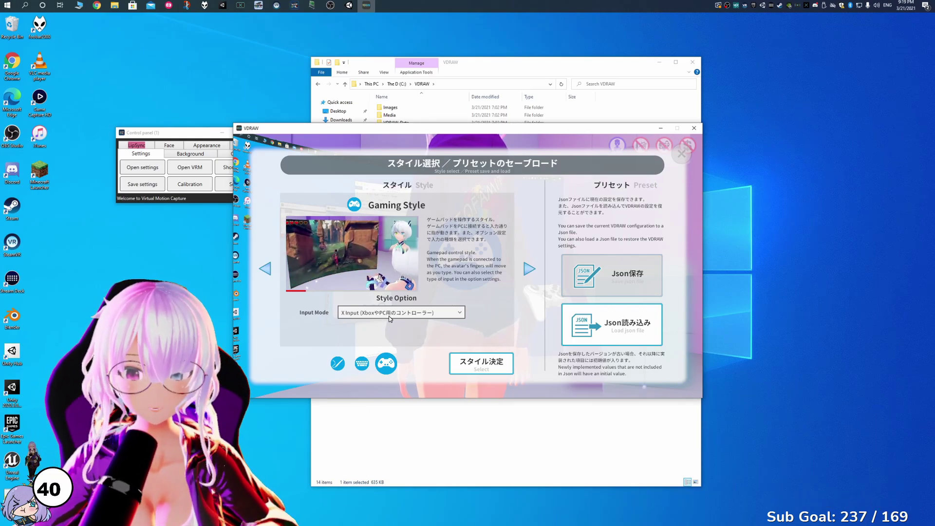
# Close Style select to enter the Gaming Style desktop scene and reveal the sidebar
pyautogui.press('Escape')
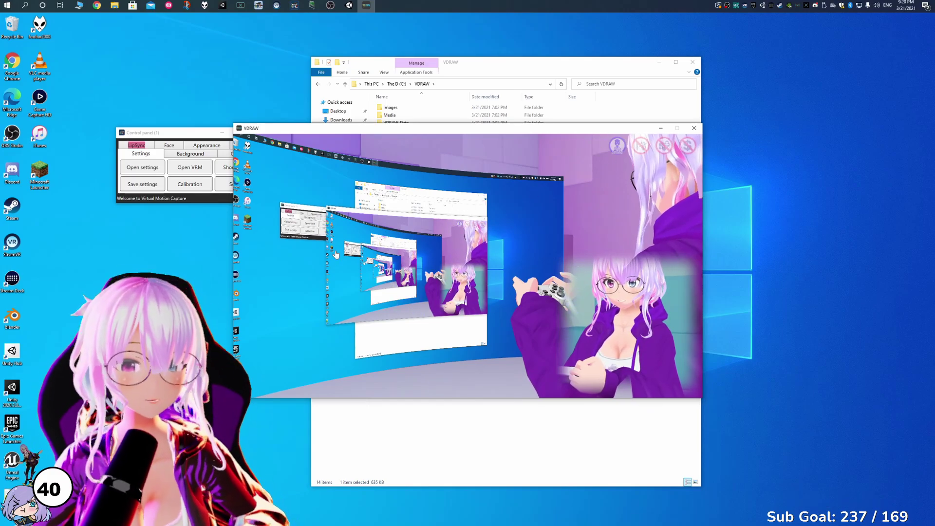
pyautogui.moveTo(249, 190)
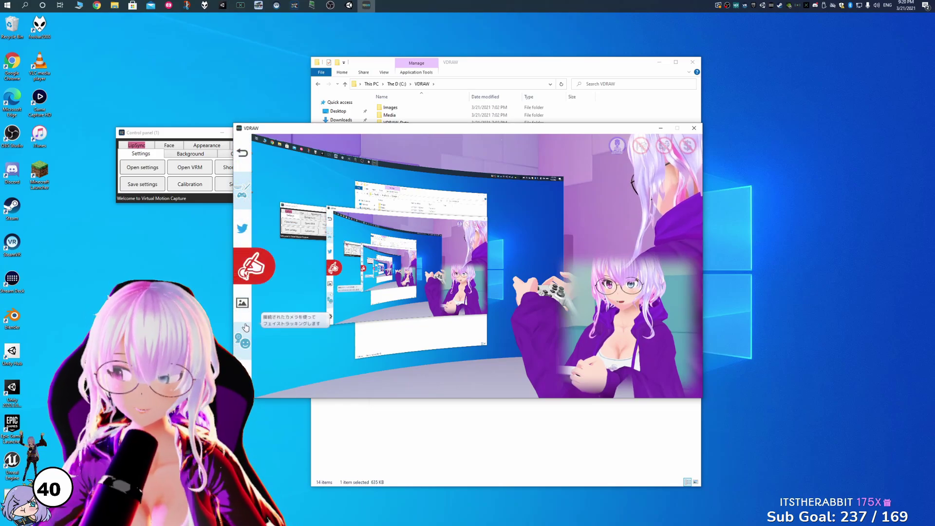
# Turn off VRMライセンスアイコンを表示する in the detailed settings and check the scene
pyautogui.click(246, 305)
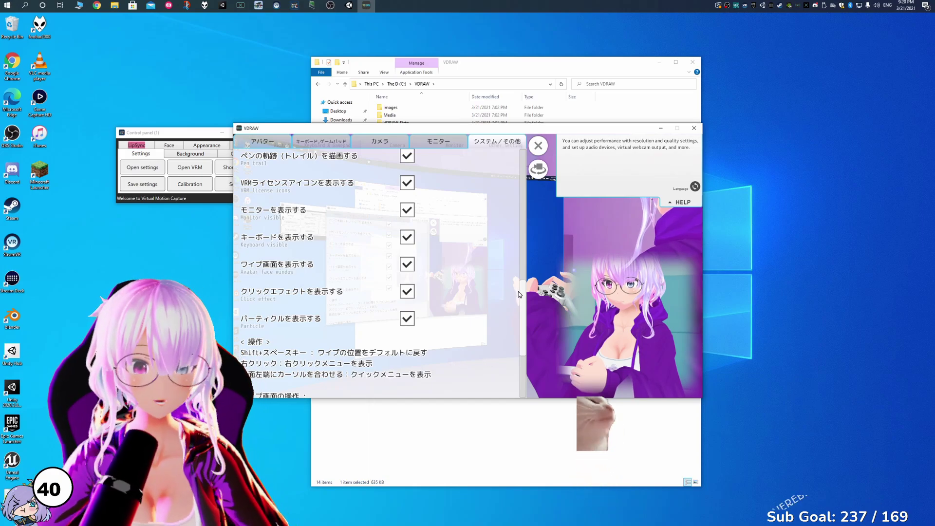
pyautogui.scroll(-3, 519, 300)
pyautogui.scroll(4, 518, 295)
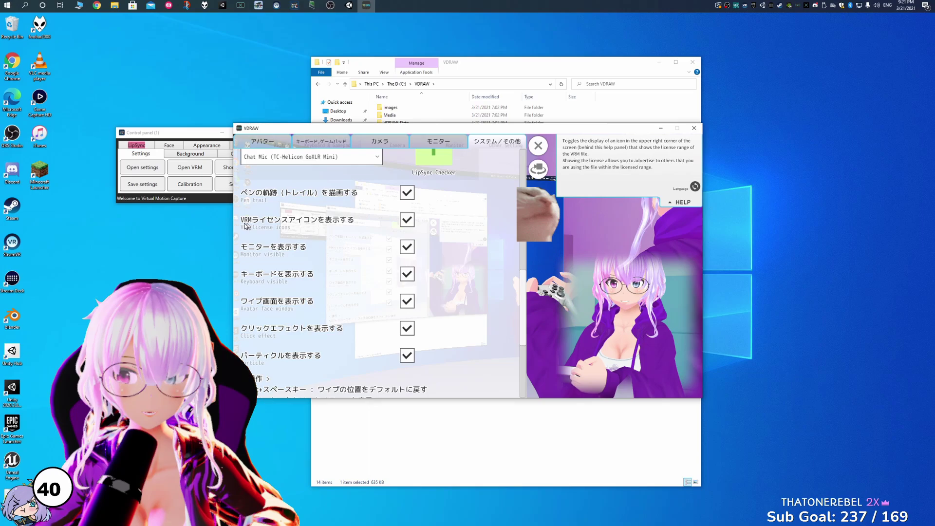
pyautogui.click(408, 220)
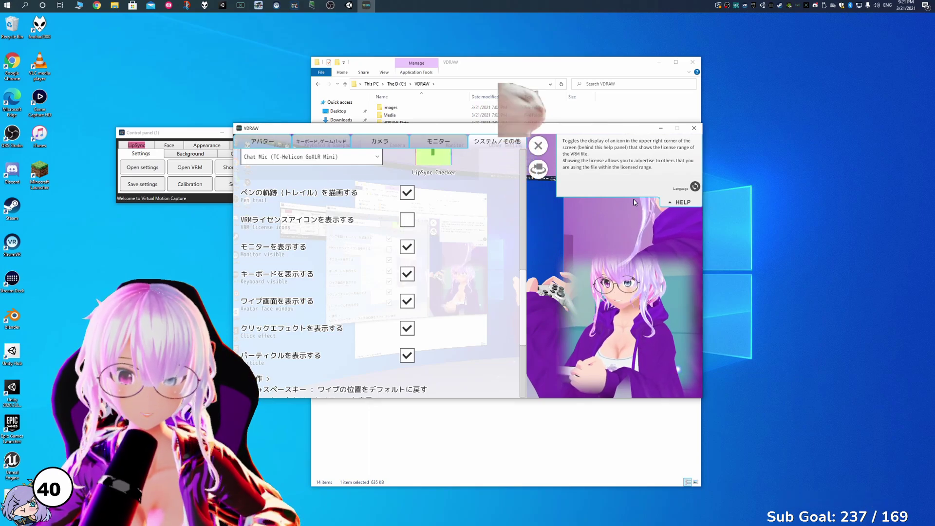
pyautogui.click(538, 146)
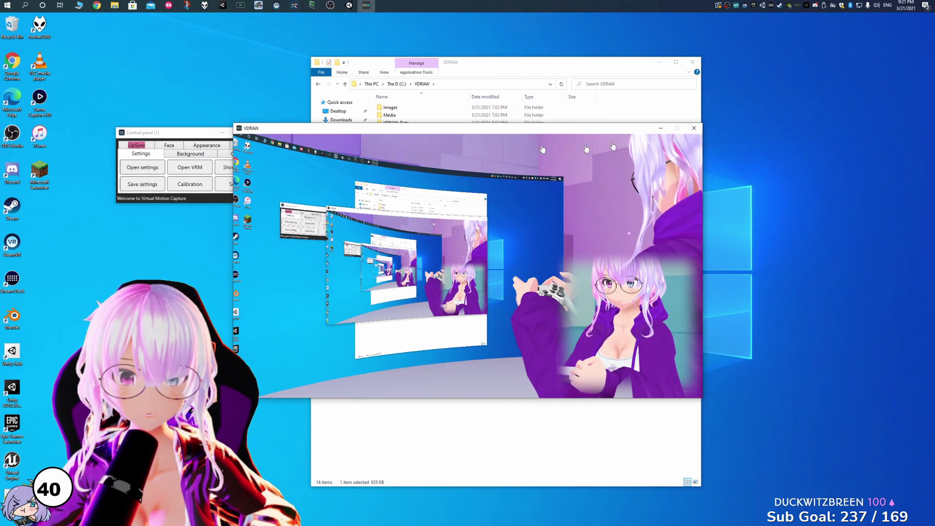
# Enable the avatar face window and drag it to the lower-left of the scene
pyautogui.click(264, 255)
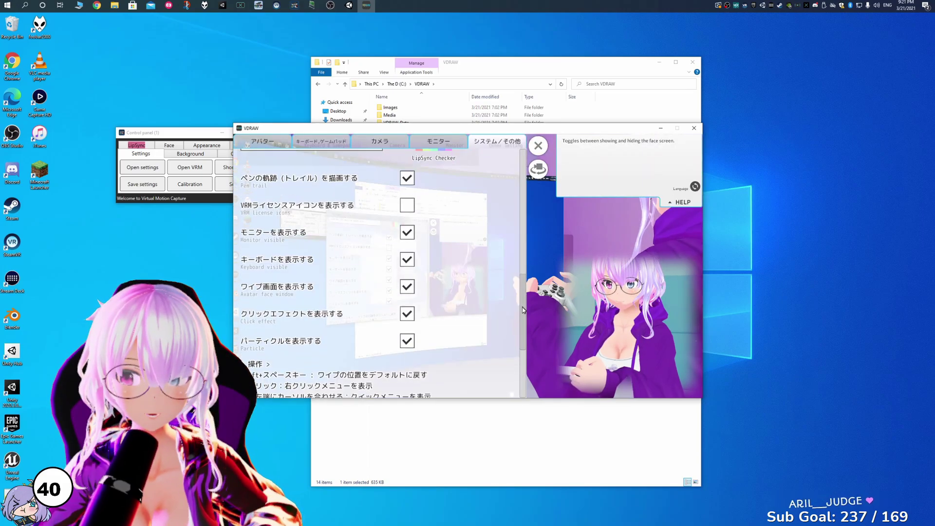
pyautogui.scroll(1, 521, 304)
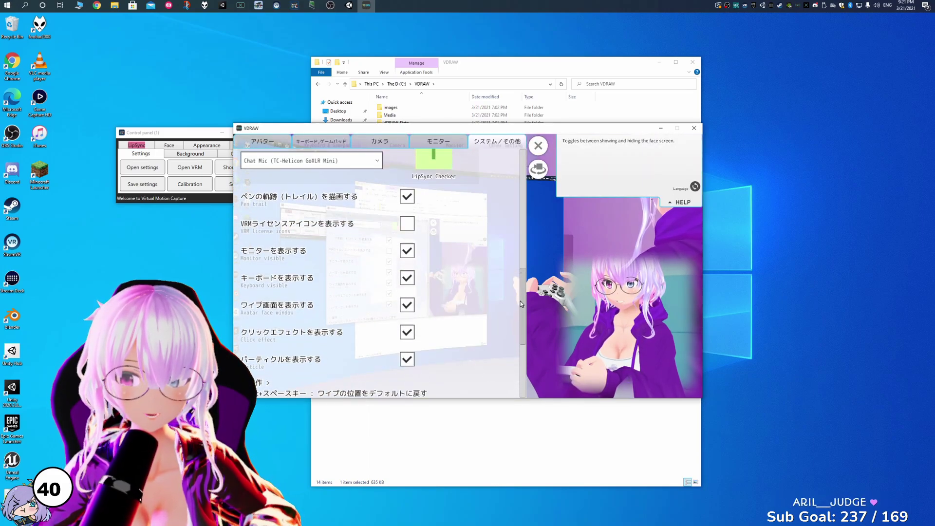
pyautogui.click(408, 304)
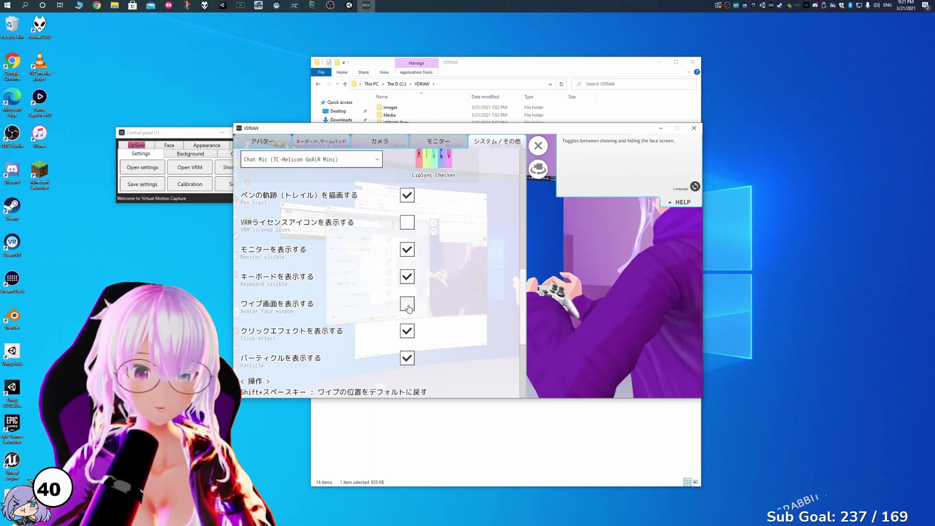
pyautogui.moveTo(610, 308); pyautogui.dragTo(278, 309)
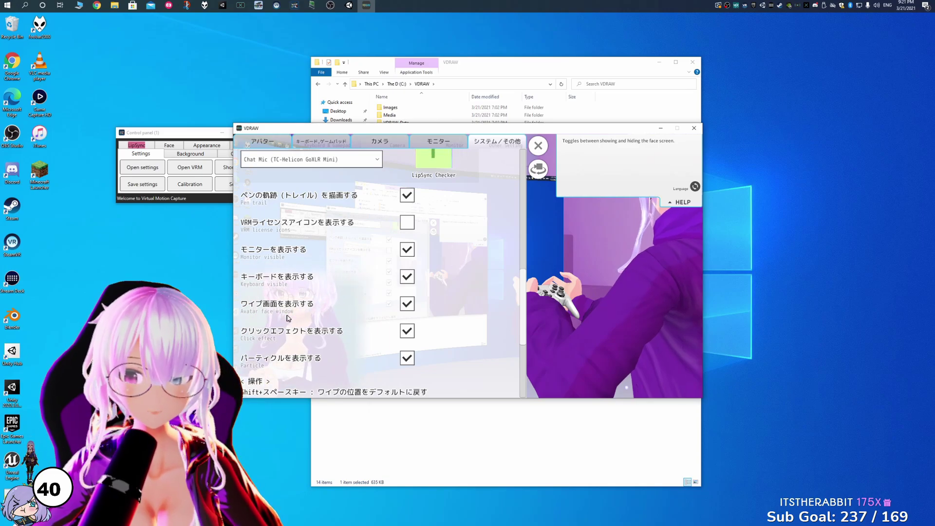
pyautogui.click(538, 145)
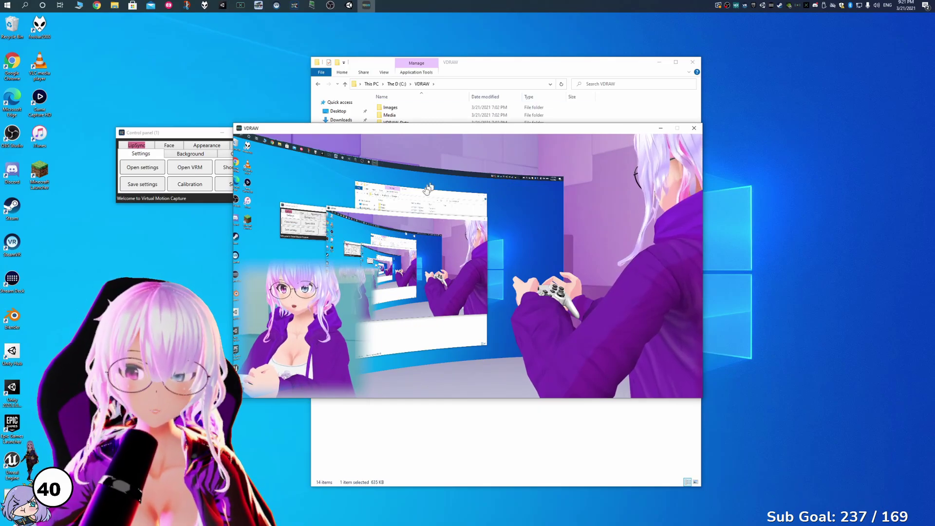
pyautogui.moveTo(249, 287)
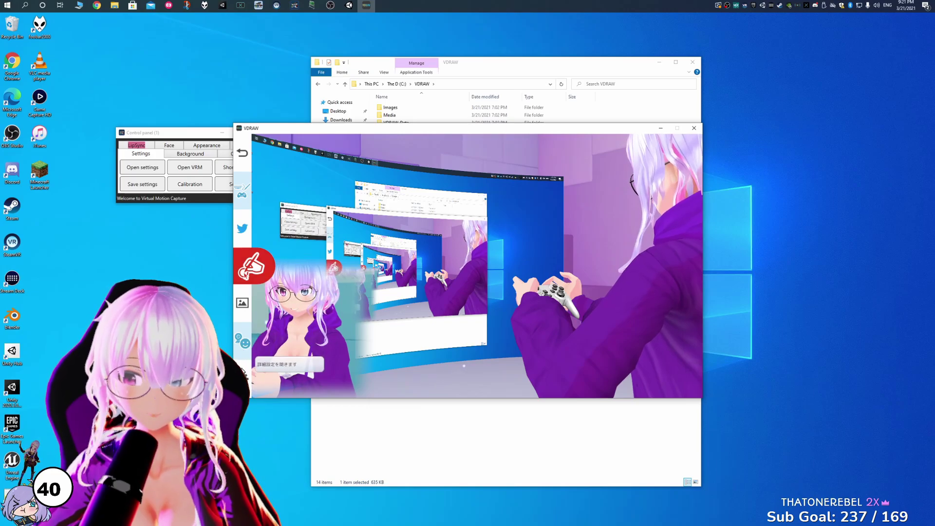
# On the モニター tab, set monitor height 1.06, scale 0.13 and bend radius 7.66
pyautogui.click(242, 370)
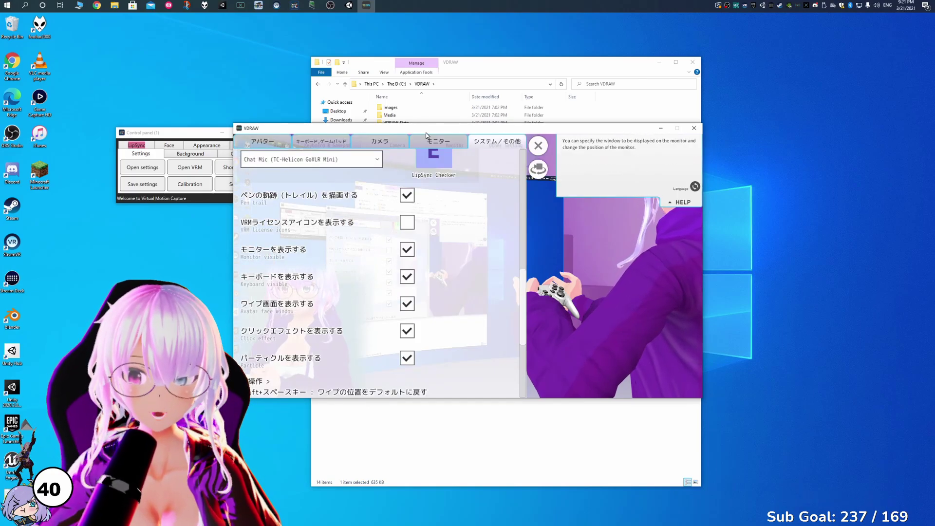
pyautogui.click(435, 142)
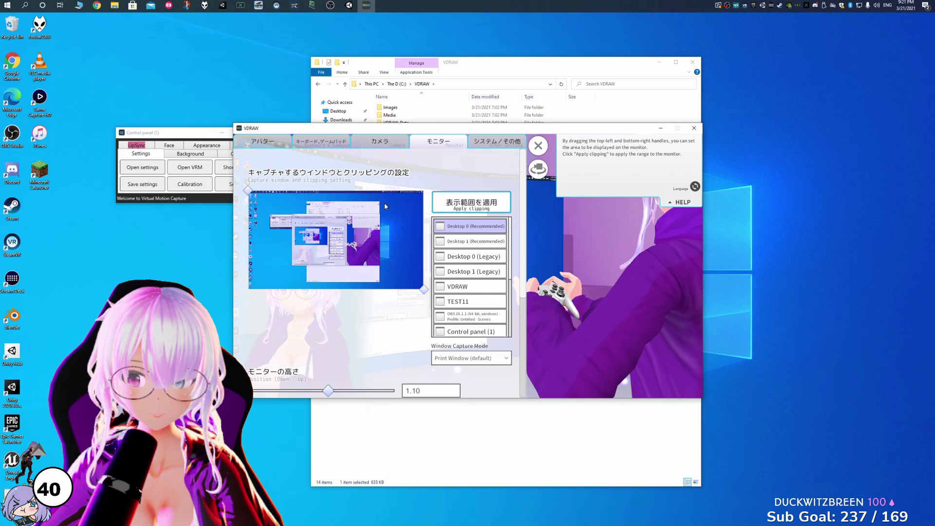
pyautogui.scroll(-2, 522, 207)
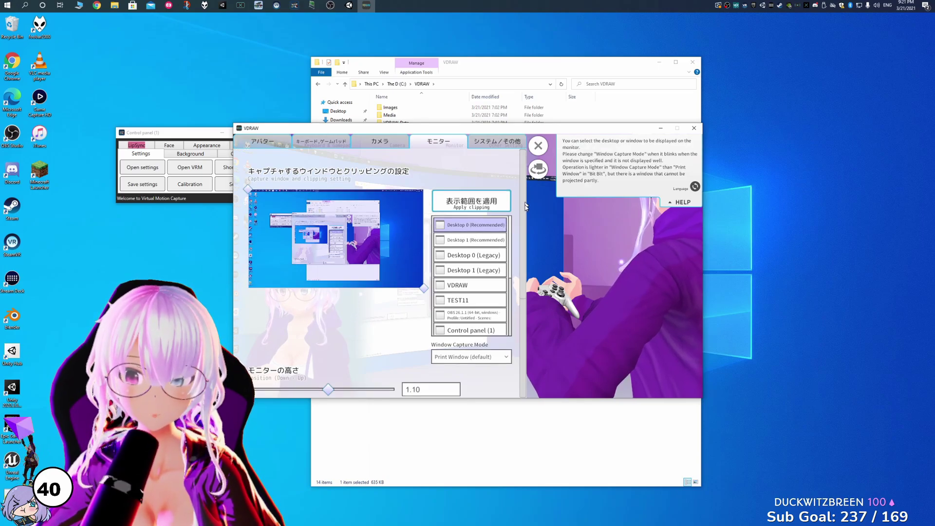
pyautogui.scroll(2, 516, 222)
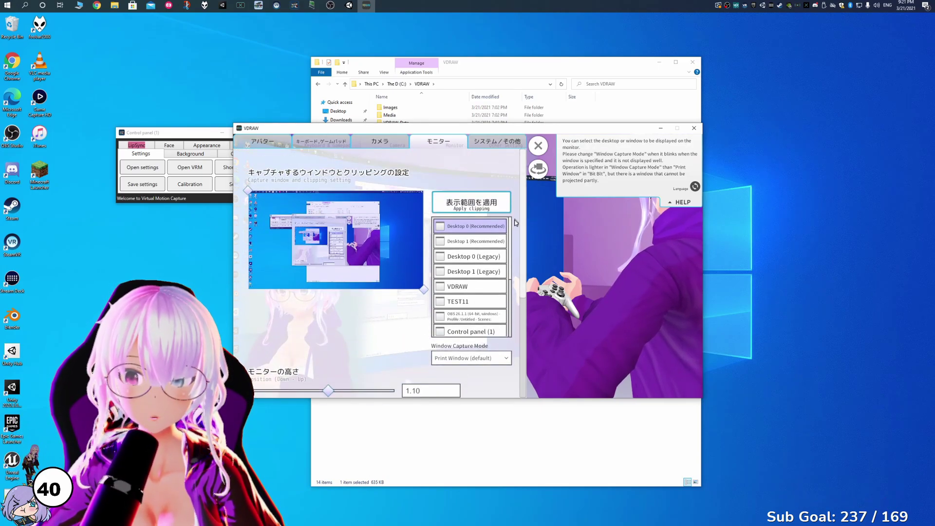
pyautogui.scroll(-3, 487, 250)
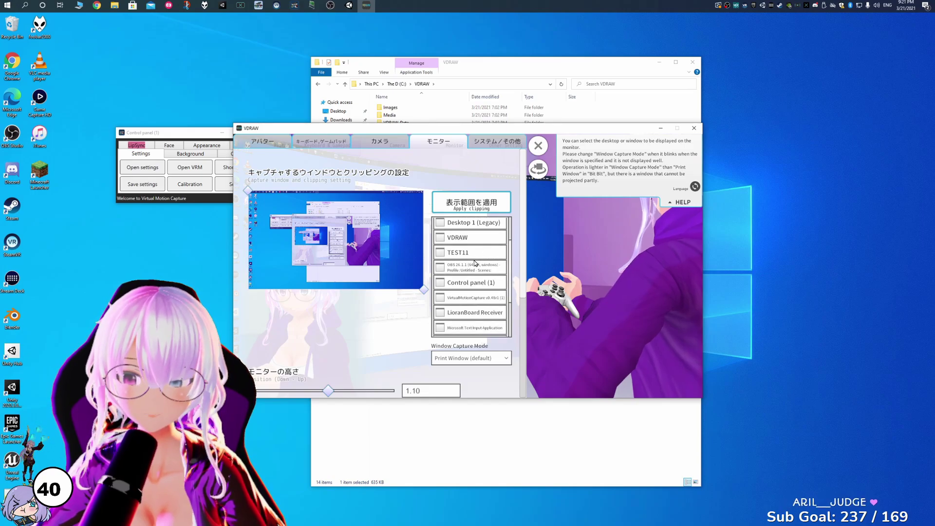
pyautogui.scroll(-5, 516, 302)
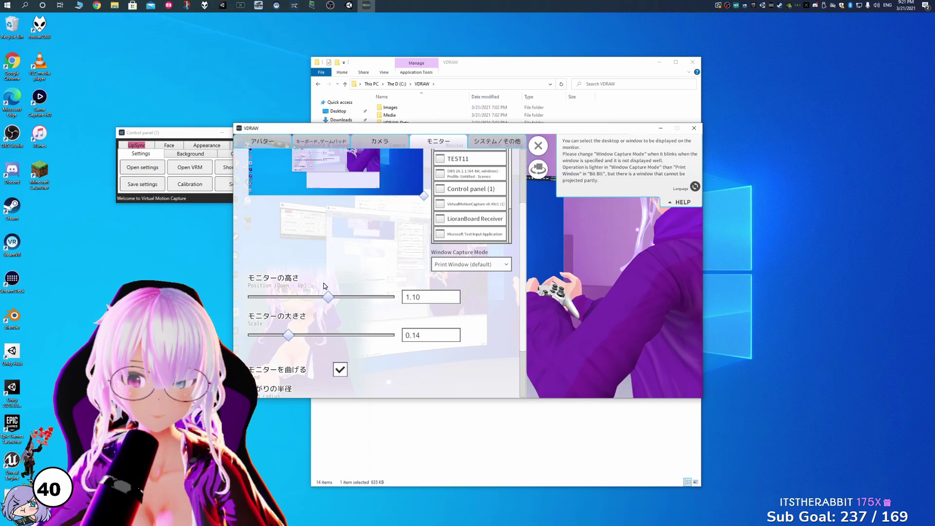
pyautogui.moveTo(328, 297)
pyautogui.mouseDown()
pyautogui.moveTo(344, 297)
pyautogui.moveTo(316, 294)
pyautogui.moveTo(325, 296)
pyautogui.mouseUp()
pyautogui.moveTo(288, 335)
pyautogui.mouseDown()
pyautogui.moveTo(365, 335)
pyautogui.moveTo(296, 327)
pyautogui.mouseUp()
pyautogui.scroll(-3, 296, 327)
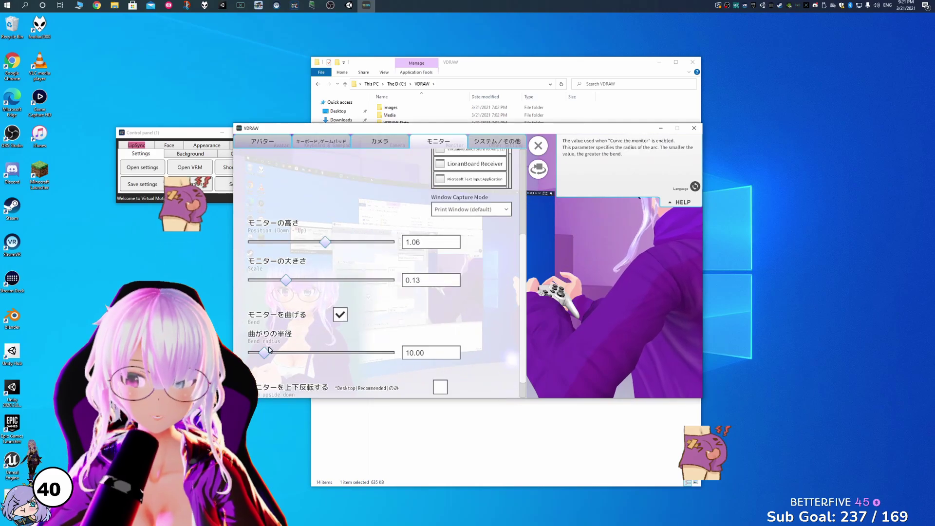
pyautogui.moveTo(270, 349); pyautogui.dragTo(258, 334)
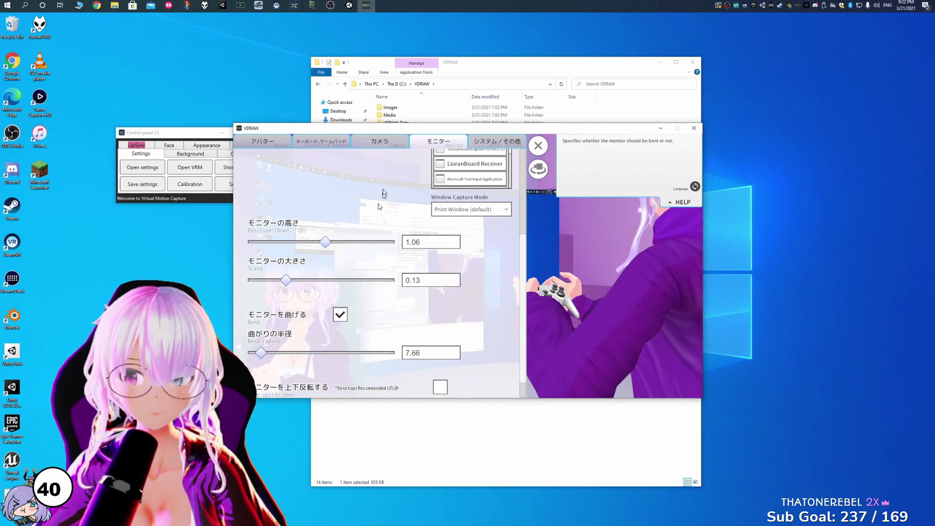
# Set the main camera to height 1.21, offset 0.03, depth -2.09 and angle 20.79
pyautogui.click(393, 147)
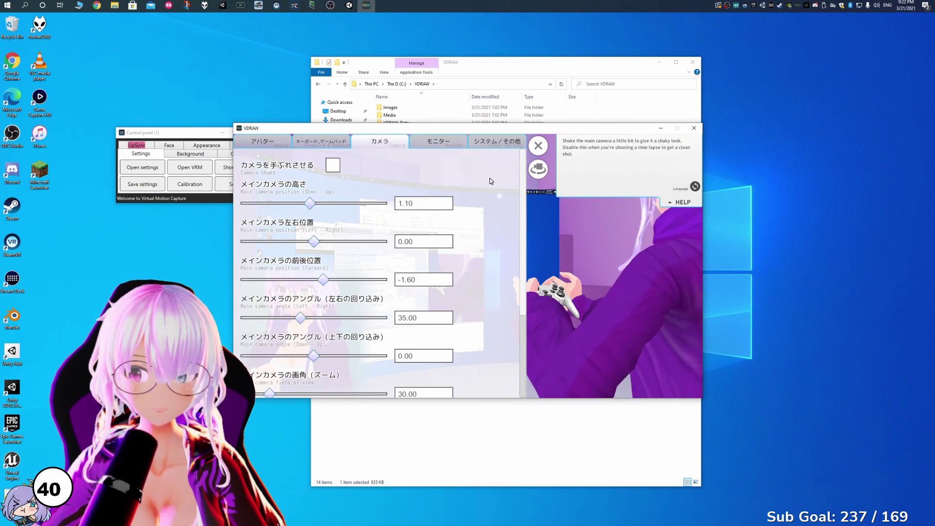
pyautogui.moveTo(312, 204); pyautogui.dragTo(319, 203)
pyautogui.moveTo(314, 238); pyautogui.dragTo(322, 239)
pyautogui.moveTo(327, 275); pyautogui.dragTo(316, 275)
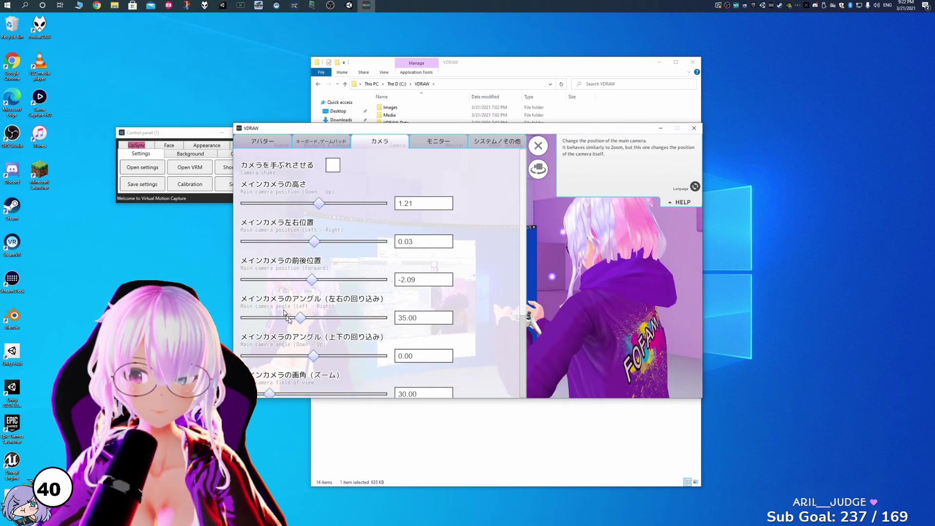
pyautogui.moveTo(300, 317)
pyautogui.mouseDown()
pyautogui.moveTo(334, 319)
pyautogui.moveTo(306, 319)
pyautogui.mouseUp()
pyautogui.scroll(-1, 314, 343)
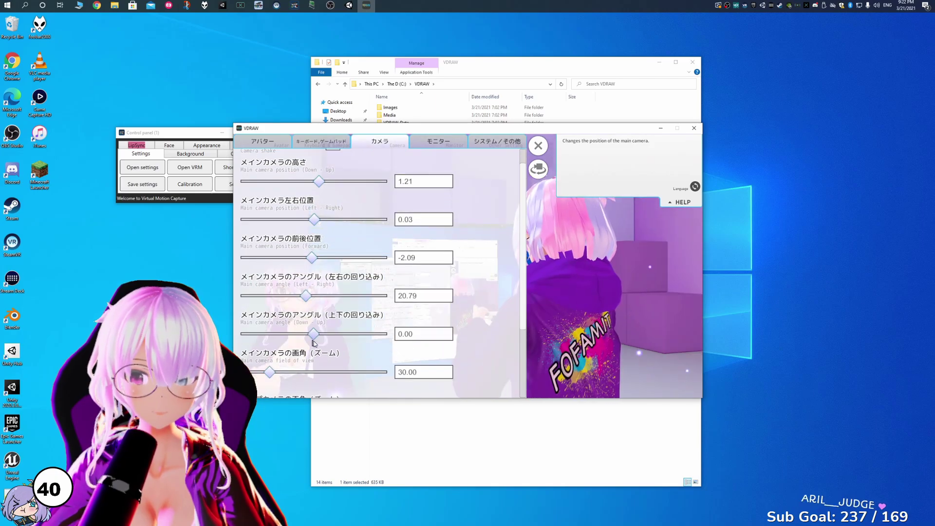
# Set keyboard scale 0.96 and gamepad Z -0.15 with scale 2.00
pyautogui.click(330, 152)
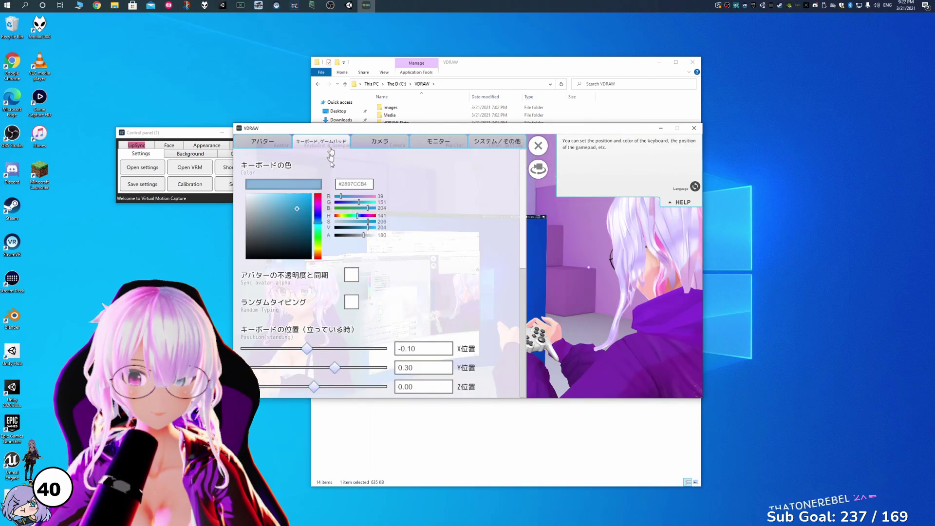
pyautogui.scroll(-5, 439, 223)
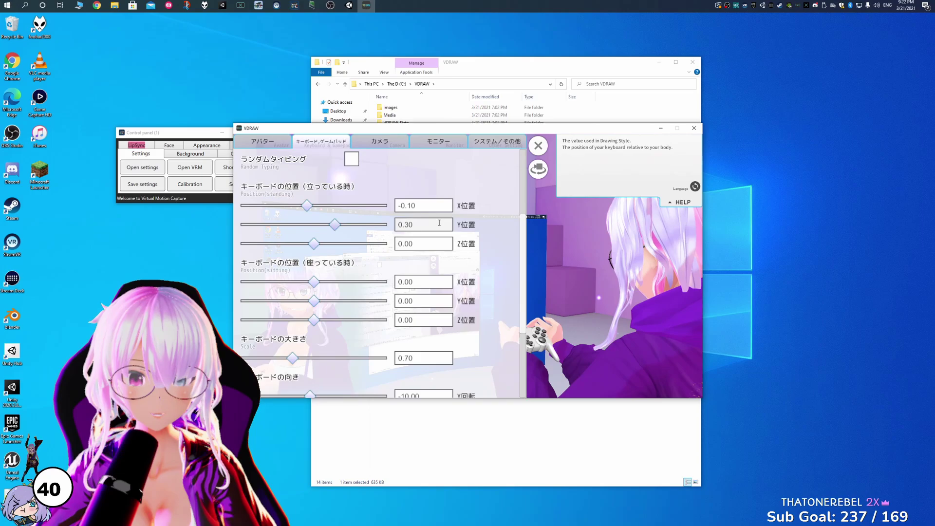
pyautogui.scroll(-5, 439, 223)
pyautogui.moveTo(314, 331)
pyautogui.mouseDown()
pyautogui.moveTo(382, 331)
pyautogui.moveTo(302, 327)
pyautogui.mouseUp()
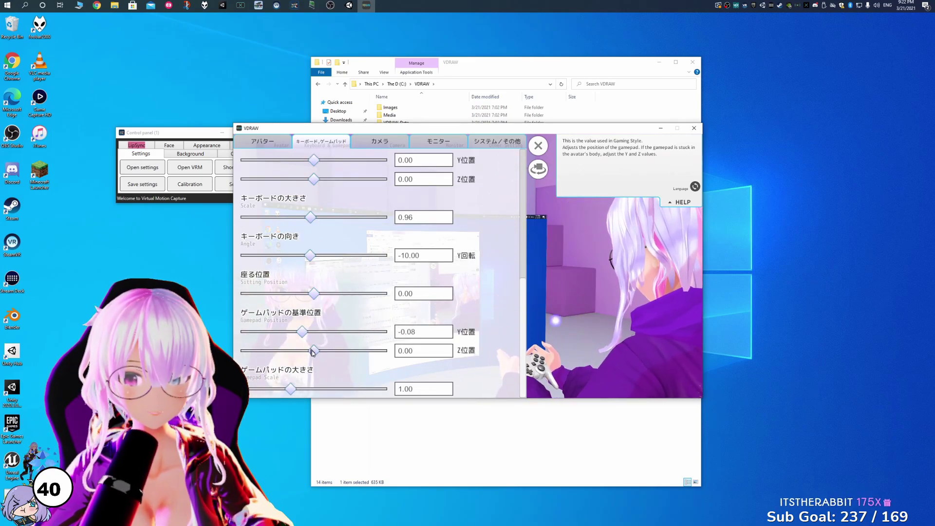
pyautogui.moveTo(344, 357); pyautogui.dragTo(294, 351)
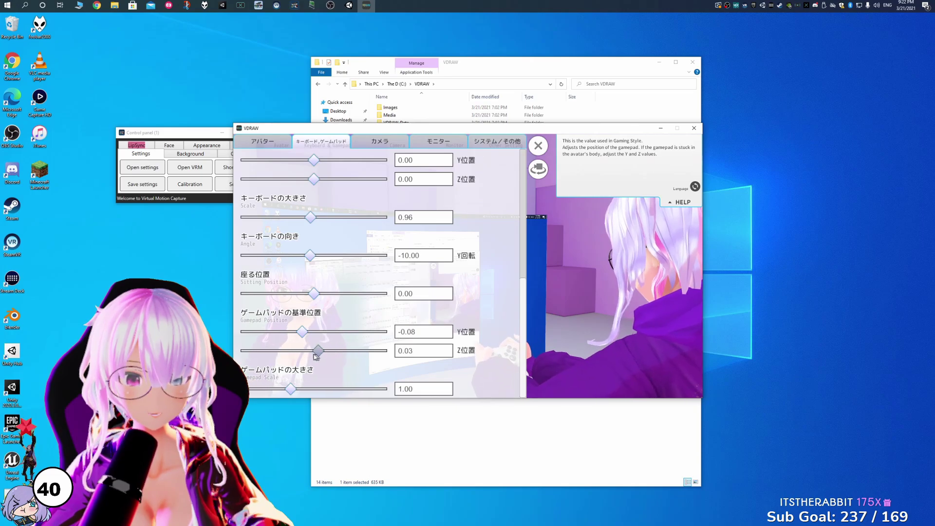
pyautogui.moveTo(290, 389); pyautogui.dragTo(436, 361)
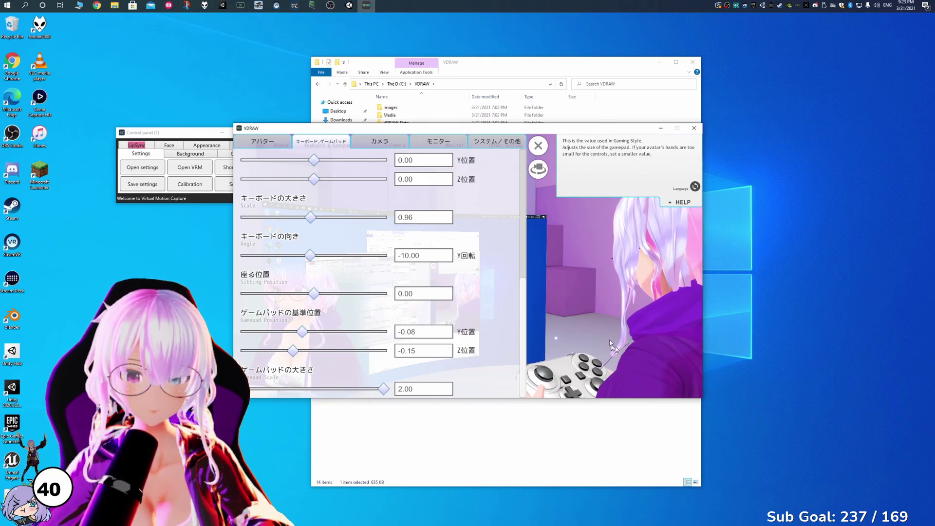
pyautogui.click(538, 148)
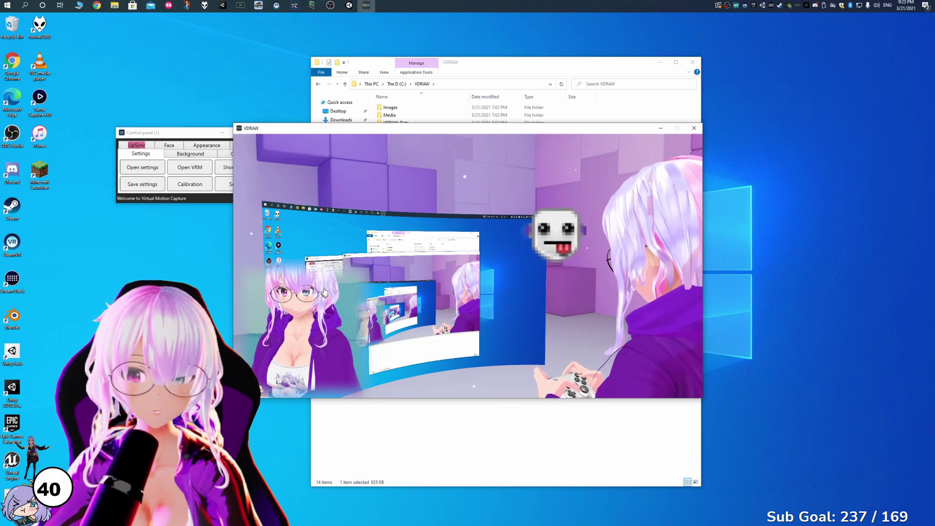
# Switch the avatar to Drawing Style and confirm it with スタイル決定
pyautogui.moveTo(239, 191)
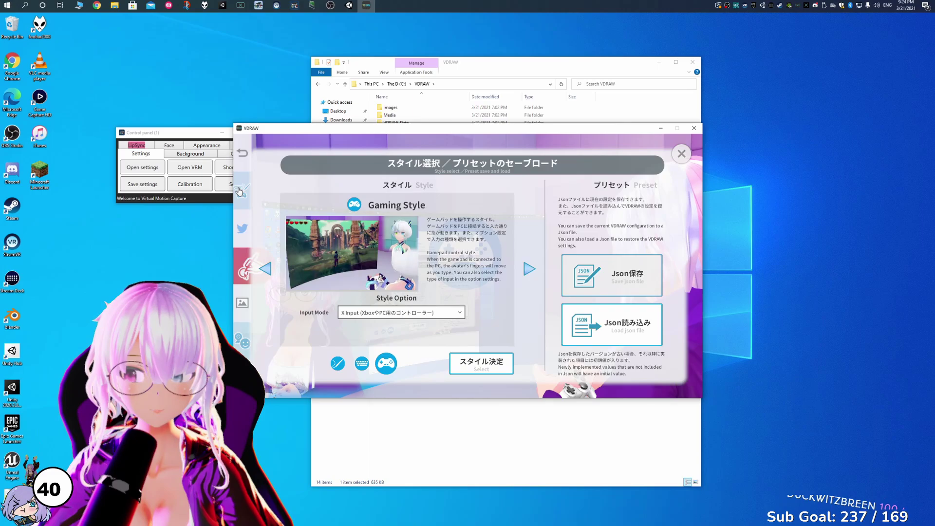
pyautogui.click(529, 268)
pyautogui.click(529, 269)
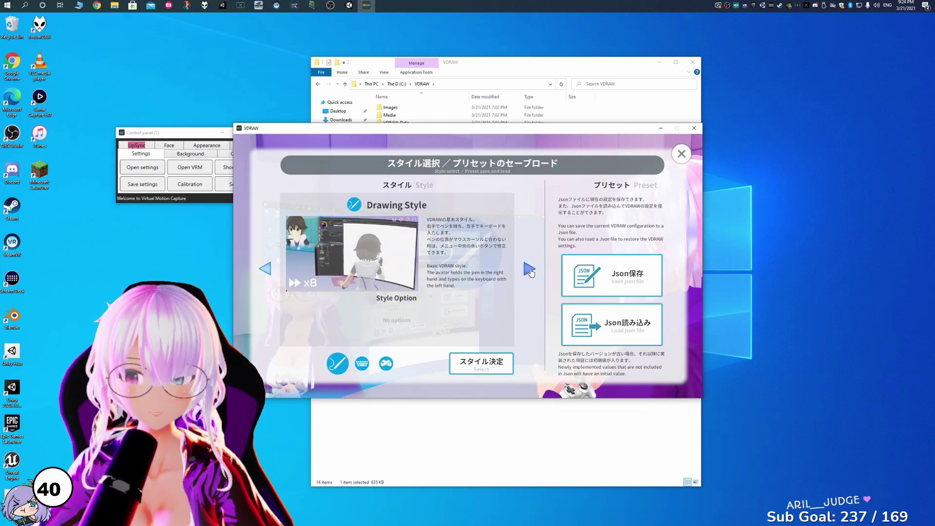
pyautogui.click(483, 361)
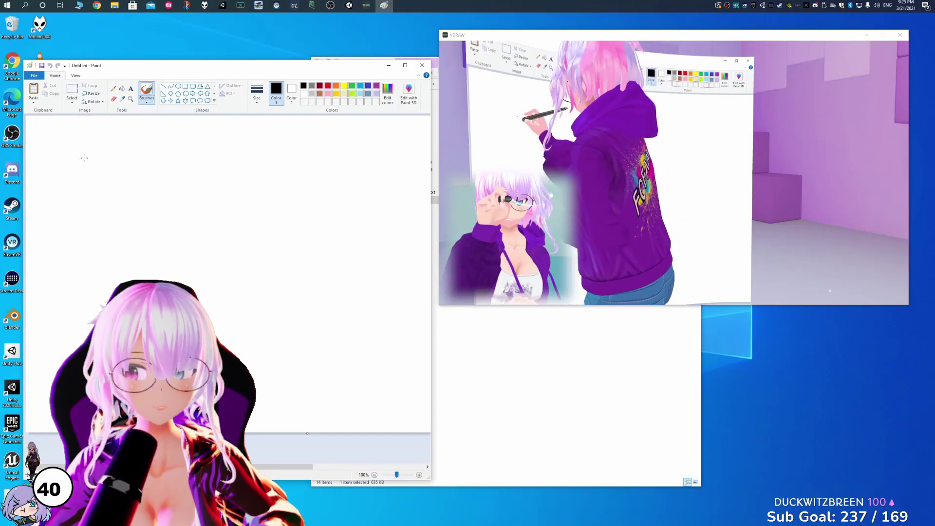
# Scribble a few test strokes and loops on the Paint canvas
pyautogui.moveTo(84, 157)
pyautogui.mouseDown()
pyautogui.moveTo(155, 153)
pyautogui.moveTo(121, 161)
pyautogui.moveTo(134, 170)
pyautogui.moveTo(117, 172)
pyautogui.moveTo(142, 186)
pyautogui.moveTo(188, 168)
pyautogui.moveTo(252, 172)
pyautogui.moveTo(262, 150)
pyautogui.moveTo(315, 150)
pyautogui.mouseUp()
pyautogui.moveTo(116, 235); pyautogui.dragTo(176, 222)
pyautogui.moveTo(168, 232); pyautogui.dragTo(173, 211)
pyautogui.moveTo(247, 220)
pyautogui.mouseDown()
pyautogui.moveTo(355, 216)
pyautogui.moveTo(343, 198)
pyautogui.moveTo(303, 245)
pyautogui.moveTo(248, 237)
pyautogui.moveTo(209, 259)
pyautogui.mouseUp()
# Clear the canvas and handwrite the first word and 'loves' of the message
pyautogui.hotkey('ctrl', 'a')
pyautogui.press('Delete')
pyautogui.moveTo(65, 139)
pyautogui.mouseDown()
pyautogui.moveTo(73, 162)
pyautogui.moveTo(146, 146)
pyautogui.moveTo(241, 161)
pyautogui.mouseUp()
pyautogui.moveTo(271, 126)
pyautogui.mouseDown()
pyautogui.moveTo(308, 151)
pyautogui.moveTo(379, 146)
pyautogui.moveTo(168, 210)
pyautogui.moveTo(218, 231)
pyautogui.moveTo(255, 232)
pyautogui.moveTo(344, 186)
pyautogui.moveTo(299, 180)
pyautogui.mouseUp()
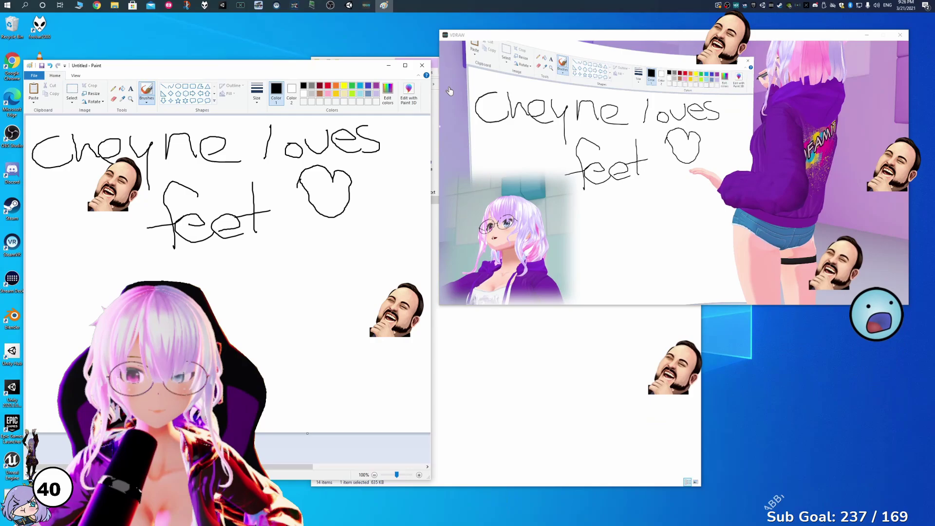
# Tint the virtual keyboard purple in the colour picker
pyautogui.click(443, 85)
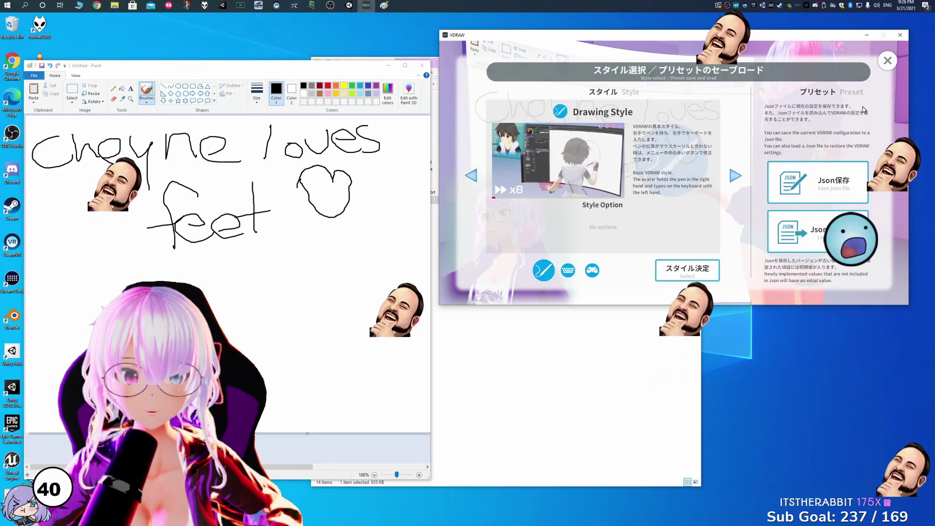
pyautogui.press('Escape')
pyautogui.moveTo(463, 130); pyautogui.dragTo(514, 131)
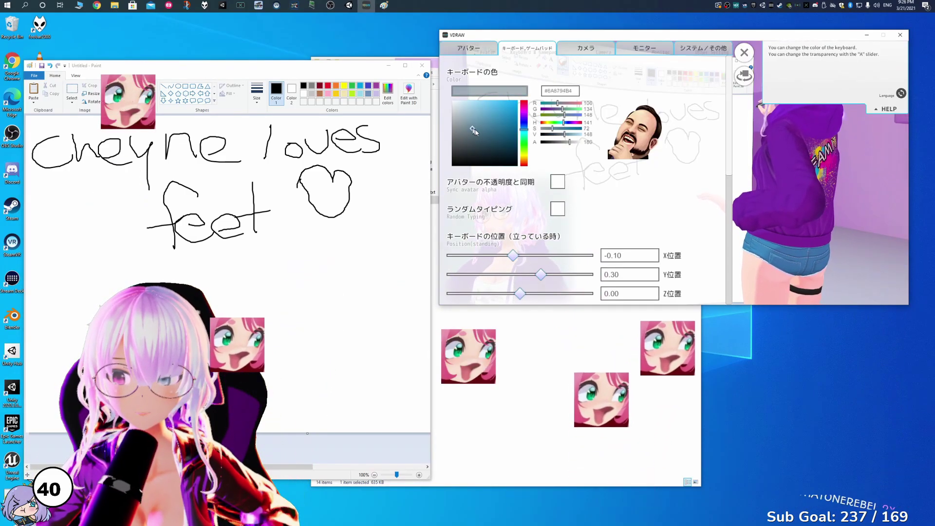
pyautogui.click(523, 118)
# On the アバター tab, shift the avatar sideways and set body rotation to 39.00
pyautogui.click(468, 48)
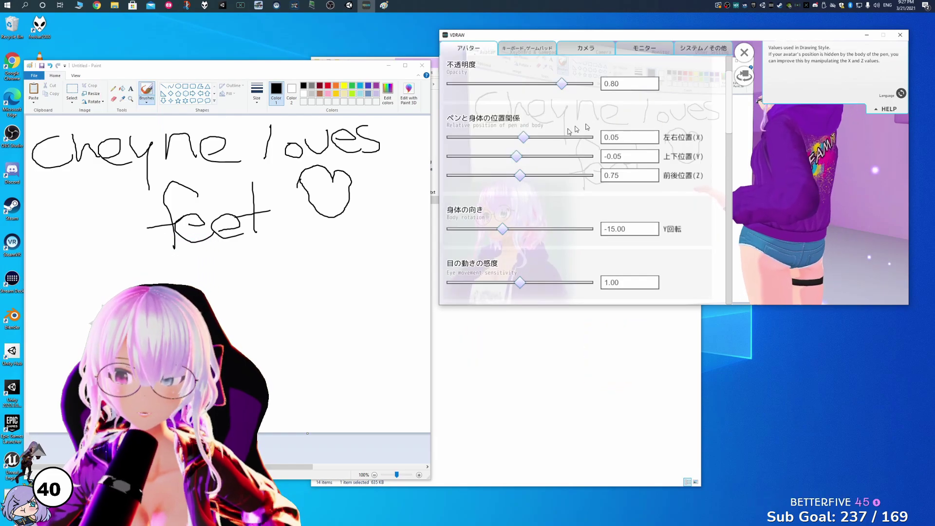
pyautogui.moveTo(520, 140); pyautogui.dragTo(503, 159)
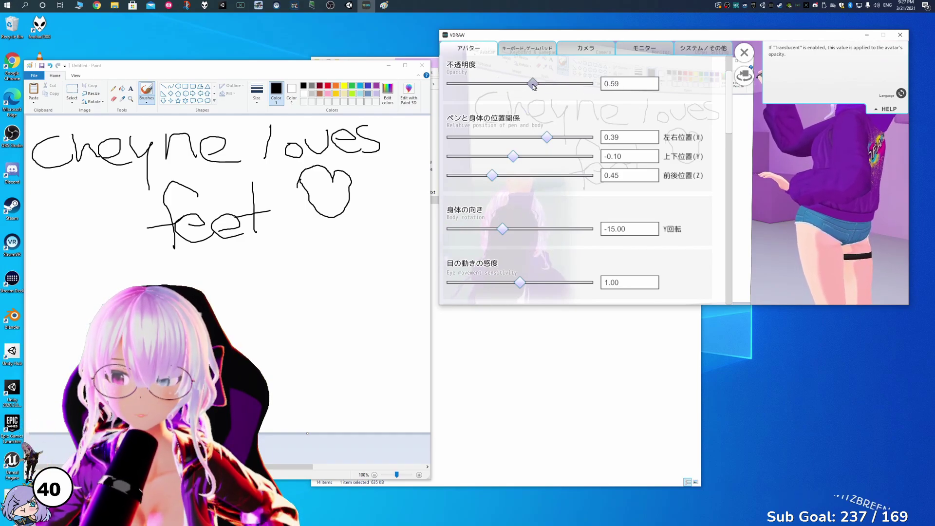
pyautogui.scroll(-1, 493, 158)
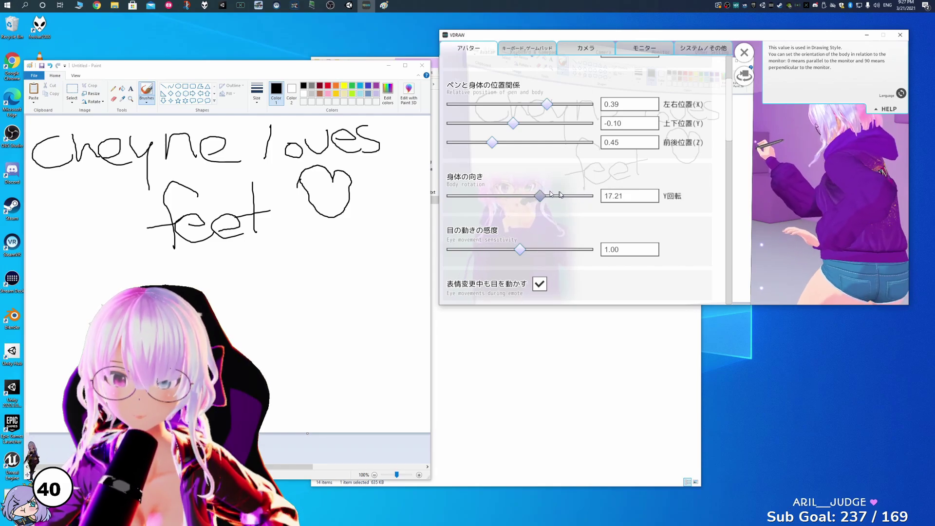
pyautogui.moveTo(550, 195); pyautogui.dragTo(565, 195)
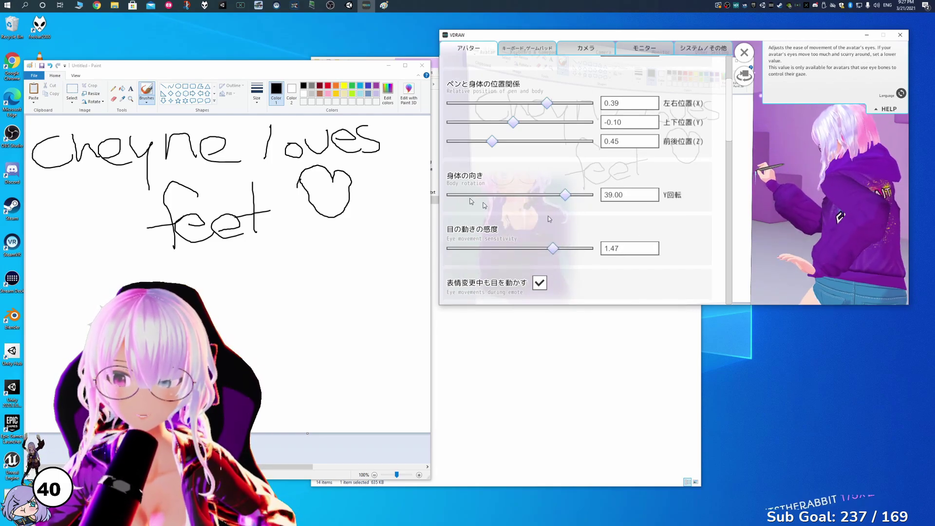
pyautogui.scroll(-6, 592, 230)
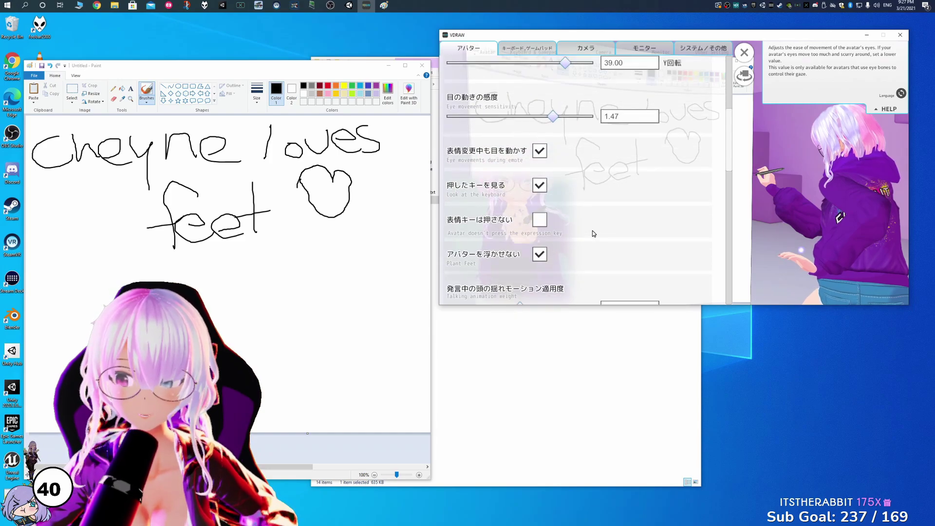
# Rotate the directional light and set wrist X 2.84 and pen angles 124.47/24.21
pyautogui.moveTo(486, 156); pyautogui.dragTo(525, 157)
pyautogui.scroll(-10, 482, 132)
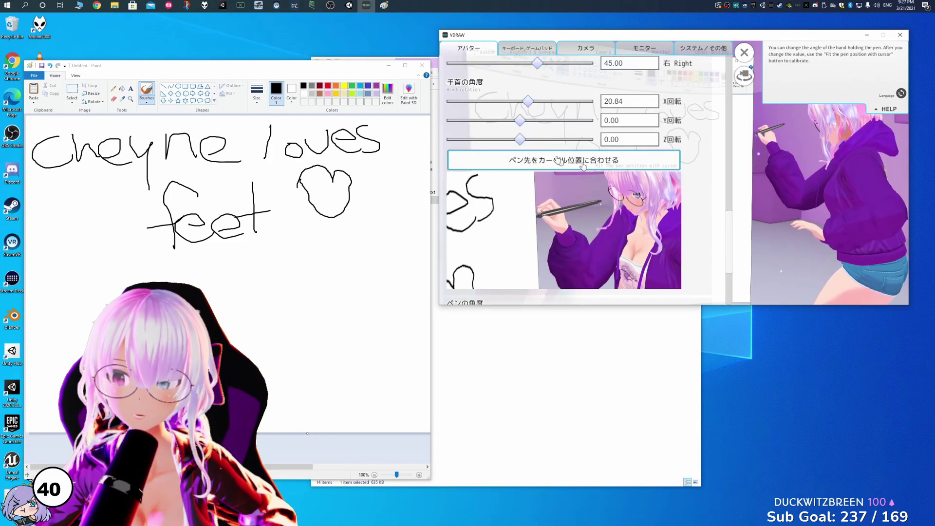
pyautogui.scroll(2, 522, 95)
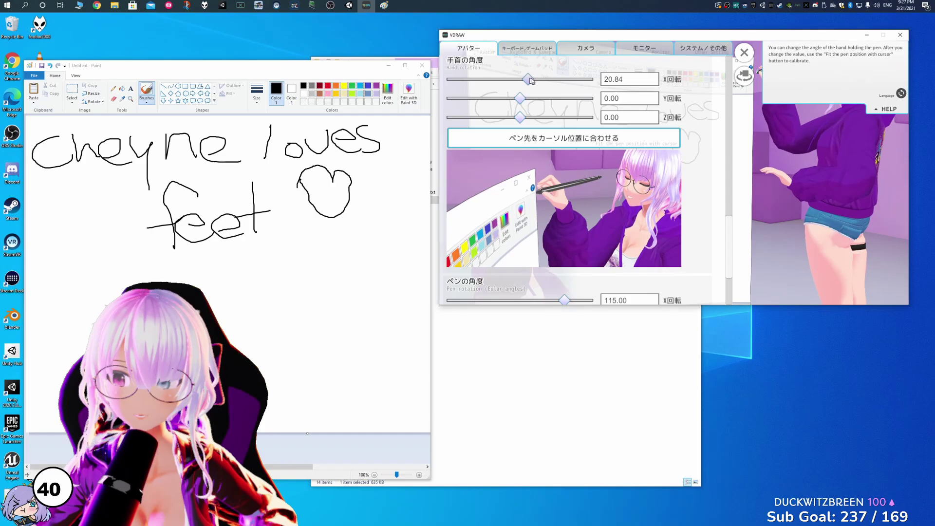
pyautogui.moveTo(527, 79)
pyautogui.mouseDown()
pyautogui.moveTo(555, 79)
pyautogui.moveTo(522, 78)
pyautogui.mouseUp()
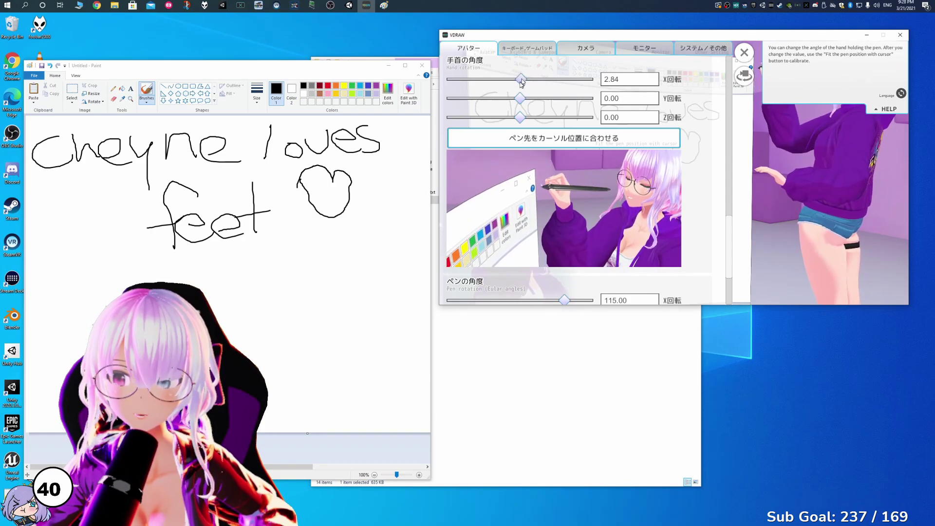
pyautogui.scroll(-3, 566, 205)
pyautogui.moveTo(569, 203); pyautogui.dragTo(529, 220)
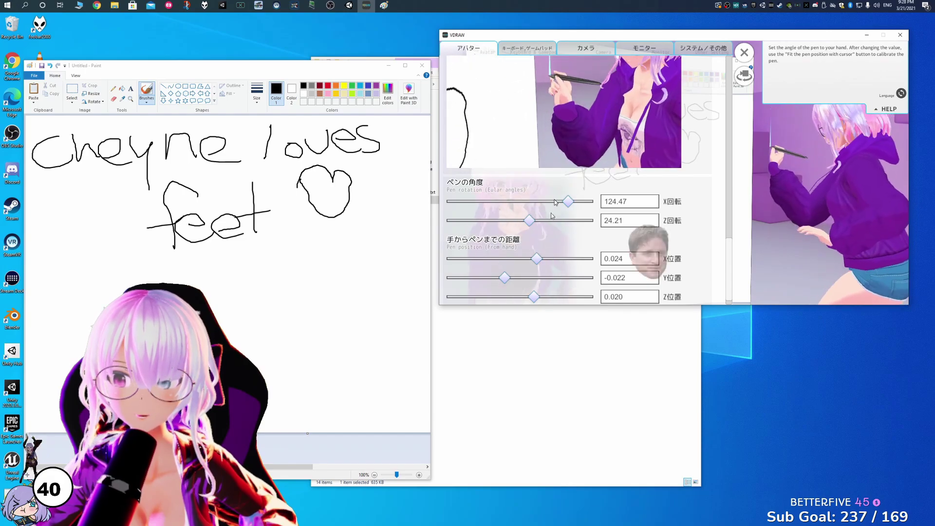
# Reopen VDRAW's settings on the システム/その他 page showing mic, pen trail, monitor and keyboard options
pyautogui.click(743, 53)
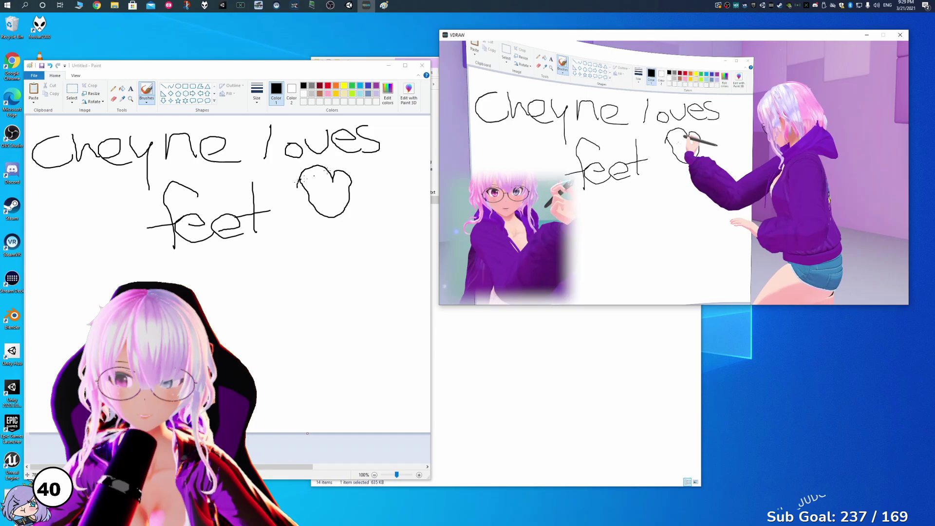
pyautogui.moveTo(463, 117)
pyautogui.click(448, 286)
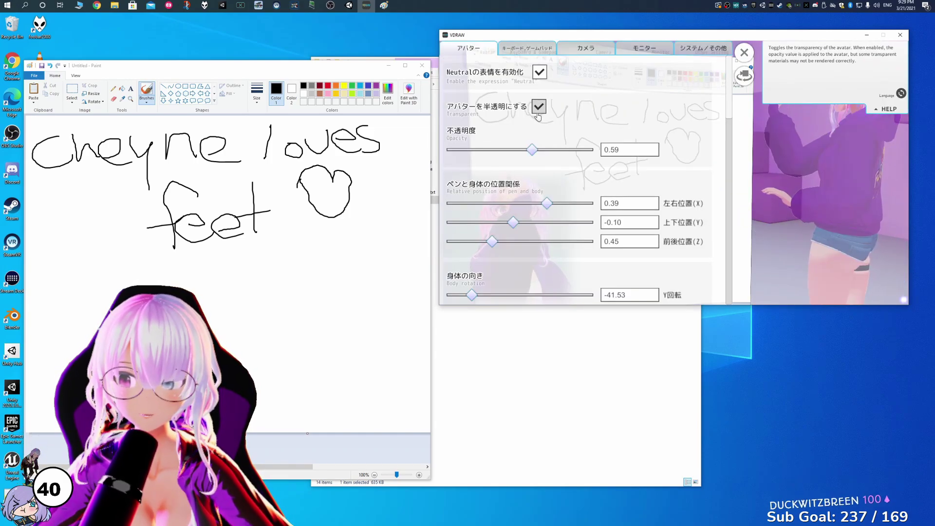
pyautogui.click(744, 52)
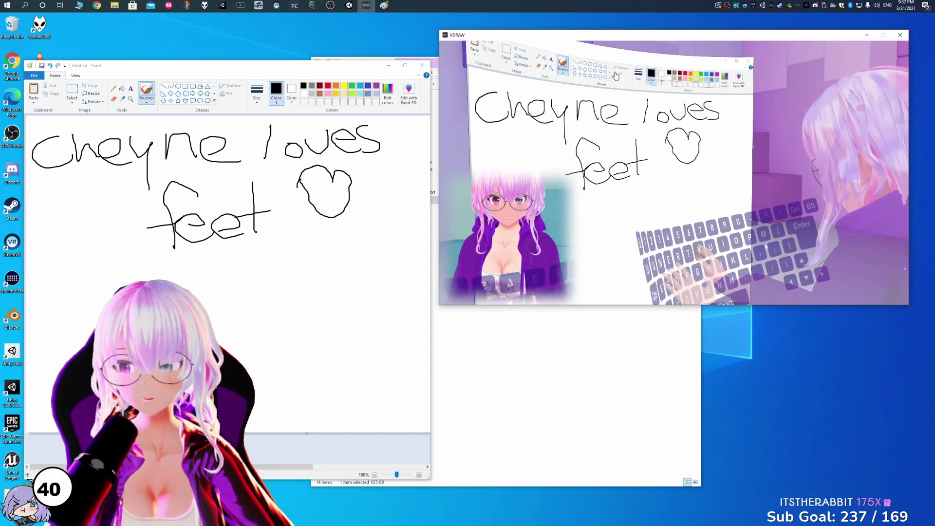
pyautogui.click(448, 286)
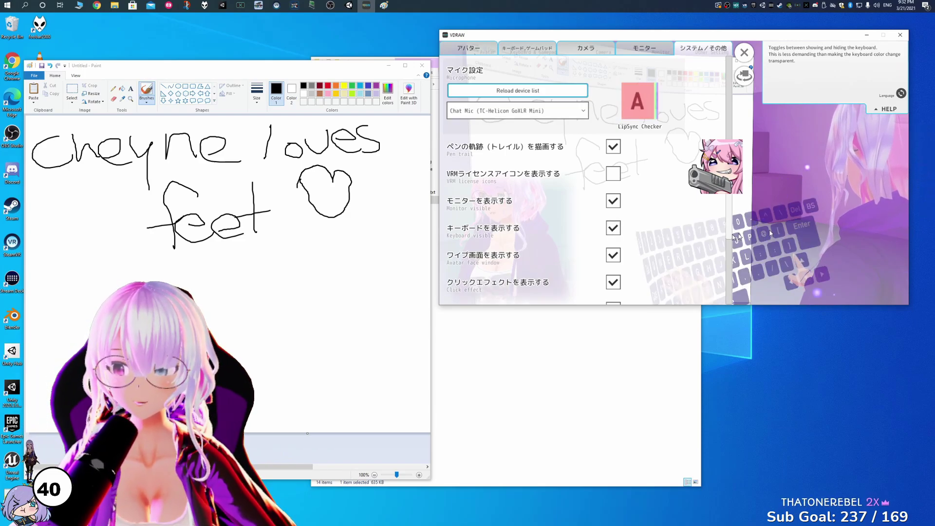
# Move the virtual keyboard to standing X 0.22 and sitting X 0.01, Y -0.03, Z -0.09, then close settings
pyautogui.click(613, 228)
pyautogui.click(613, 229)
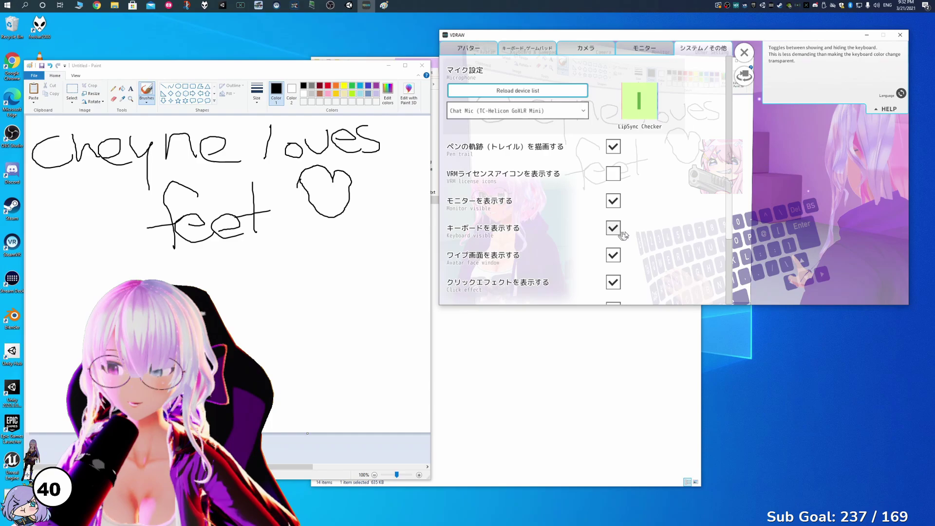
pyautogui.click(527, 48)
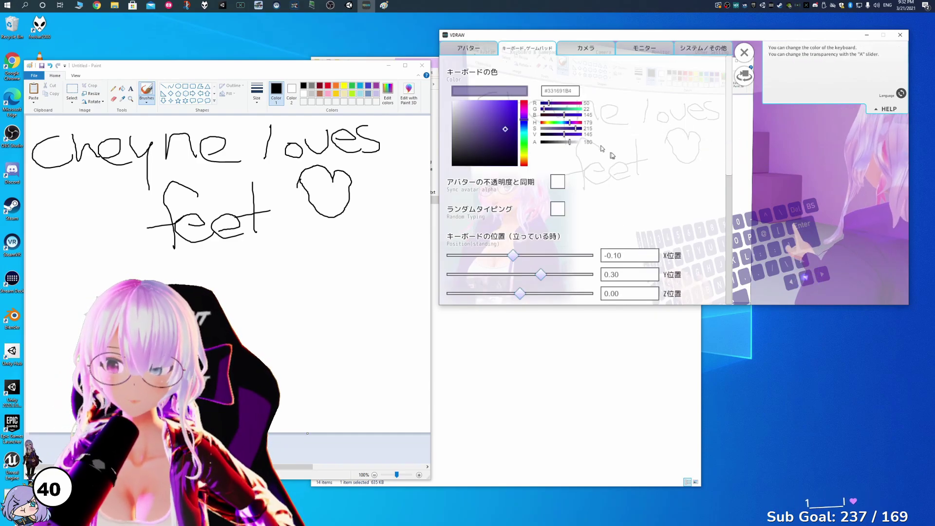
pyautogui.scroll(-1, 612, 153)
pyautogui.scroll(-2, 612, 153)
pyautogui.scroll(1, 559, 148)
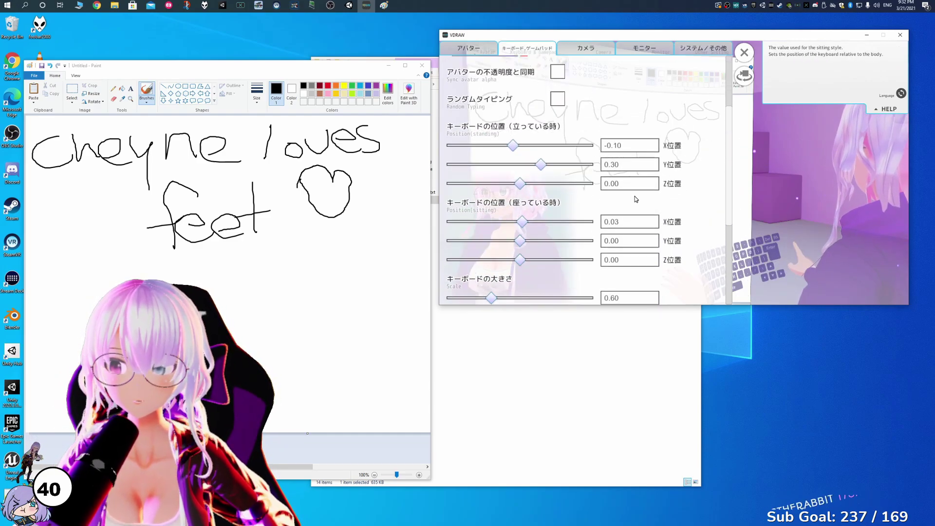
pyautogui.moveTo(513, 145); pyautogui.dragTo(544, 147)
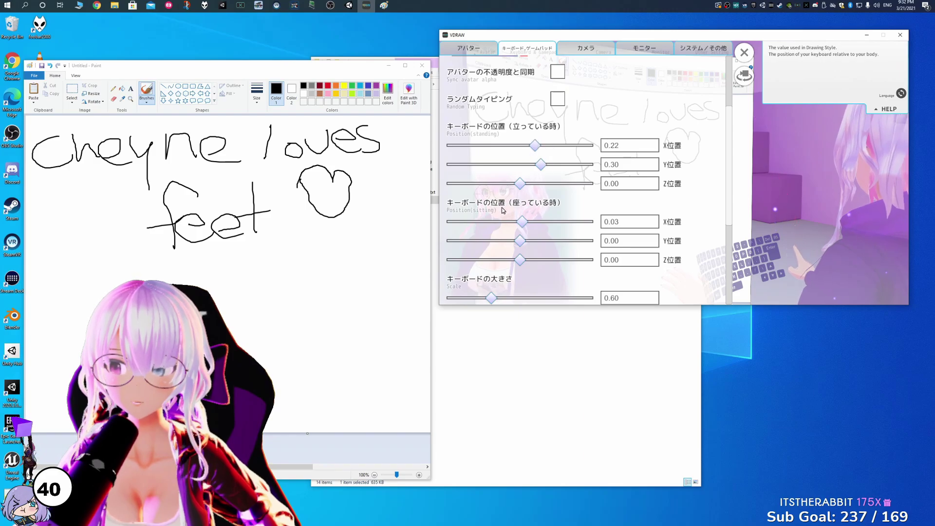
pyautogui.moveTo(515, 222); pyautogui.dragTo(518, 240)
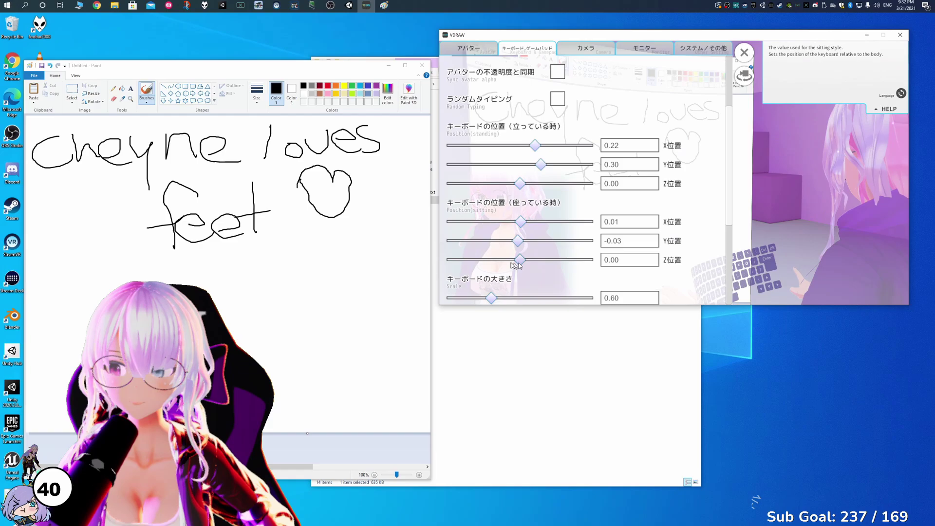
pyautogui.click(513, 259)
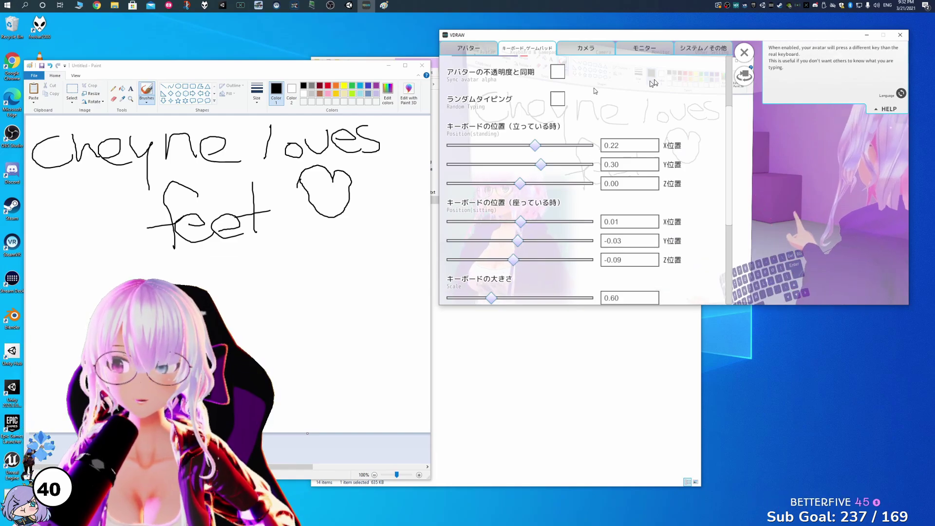
pyautogui.click(741, 53)
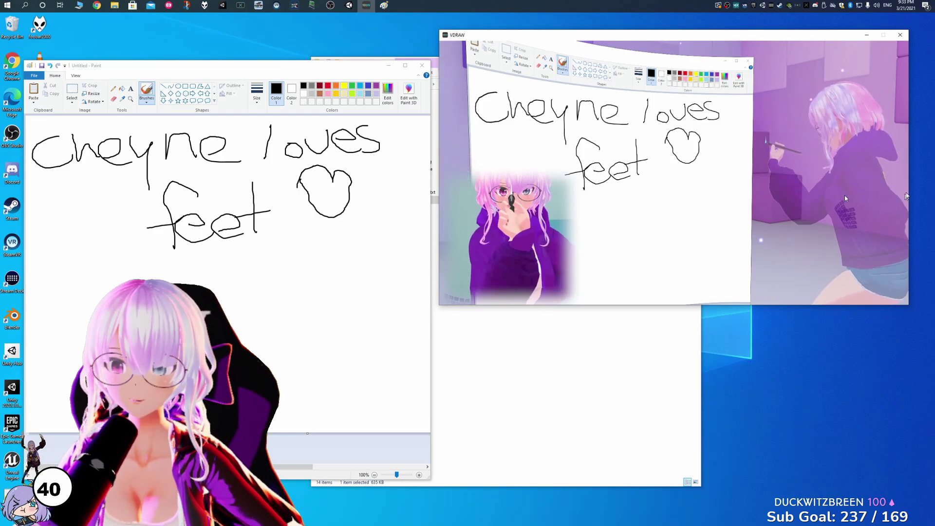
# Place the standing keyboard at X 0.05, Y 0.25, Z 0.23 and enable Random Typing
pyautogui.click(808, 185)
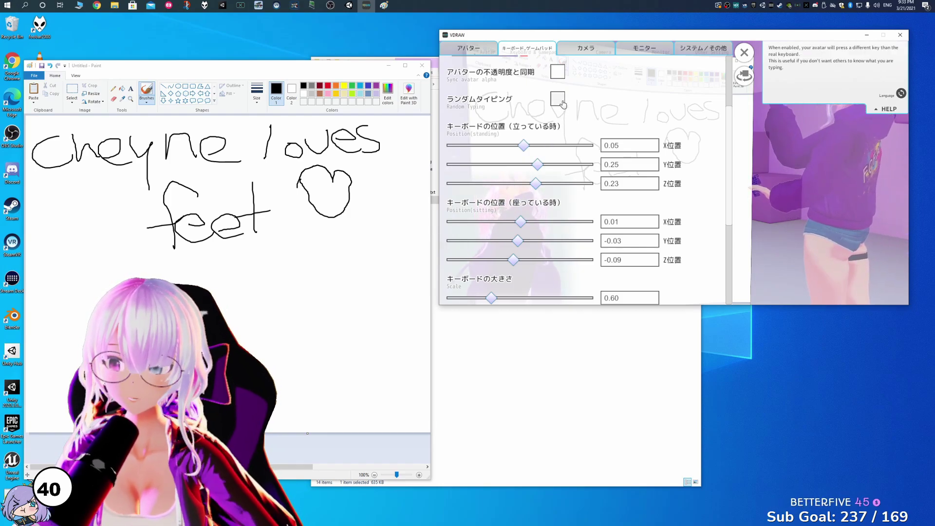
pyautogui.click(746, 55)
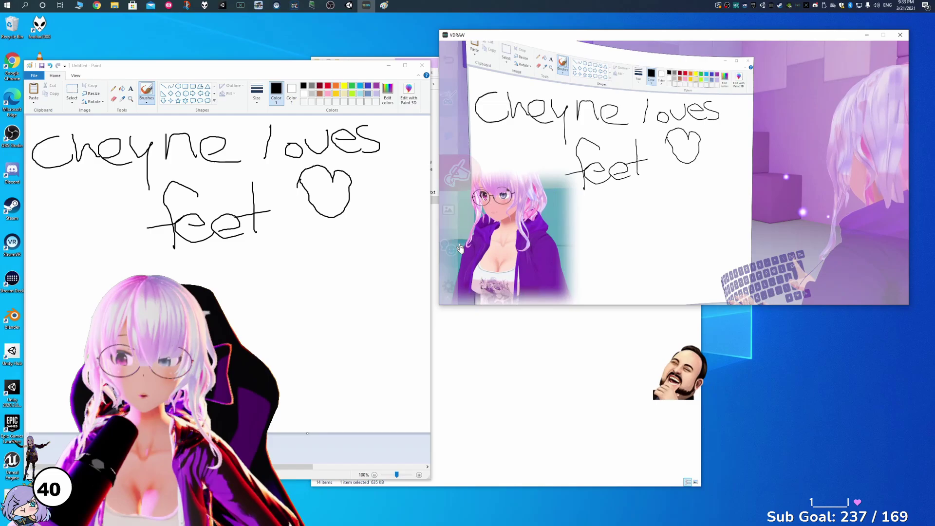
pyautogui.click(450, 247)
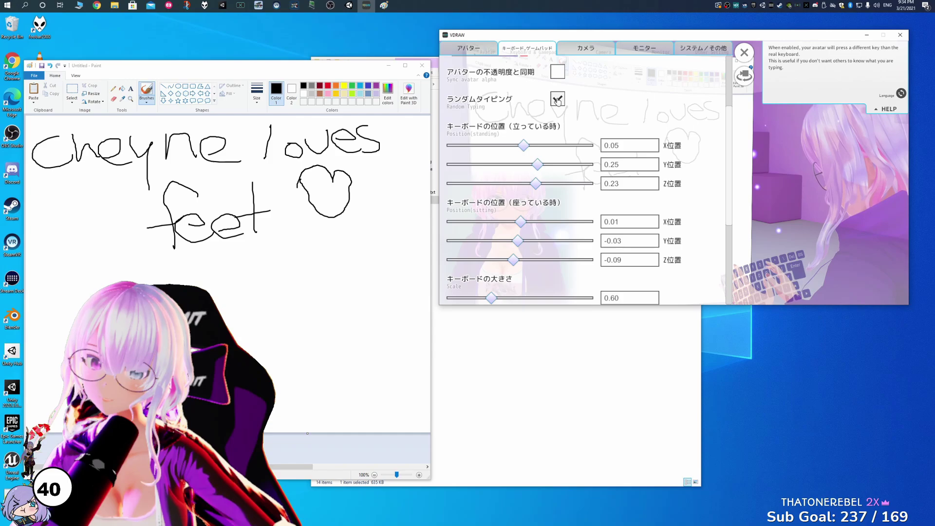
# On the システム/その他 tab, collapse HELP and set the resolution to FHD 1920 x 1080
pyautogui.click(703, 47)
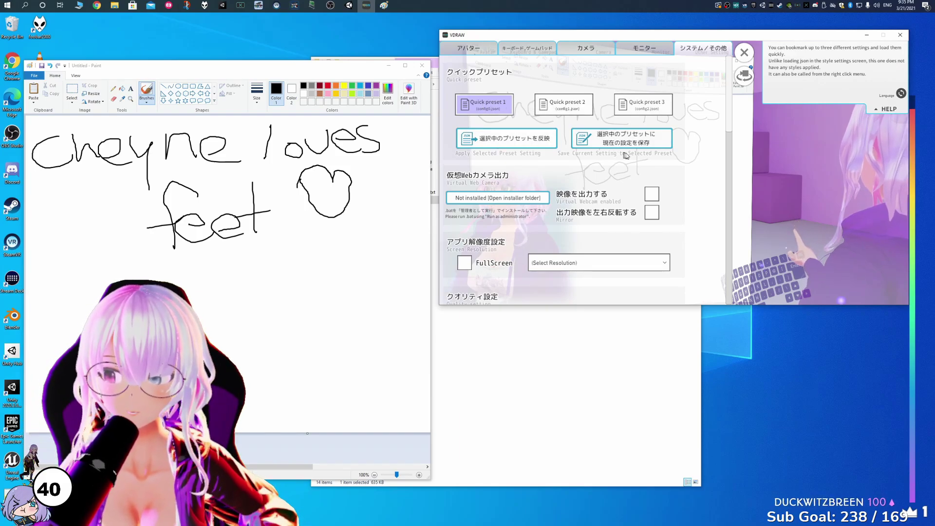
pyautogui.scroll(-1, 549, 152)
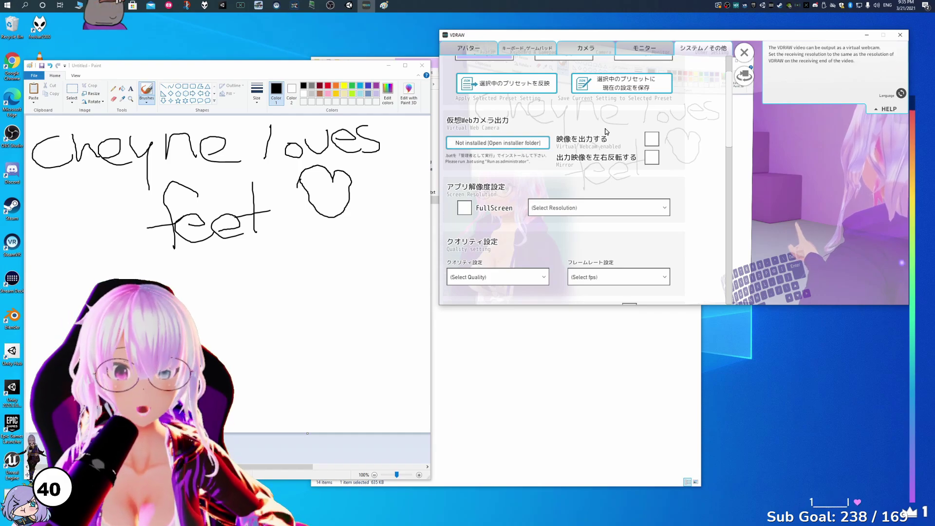
pyautogui.click(885, 107)
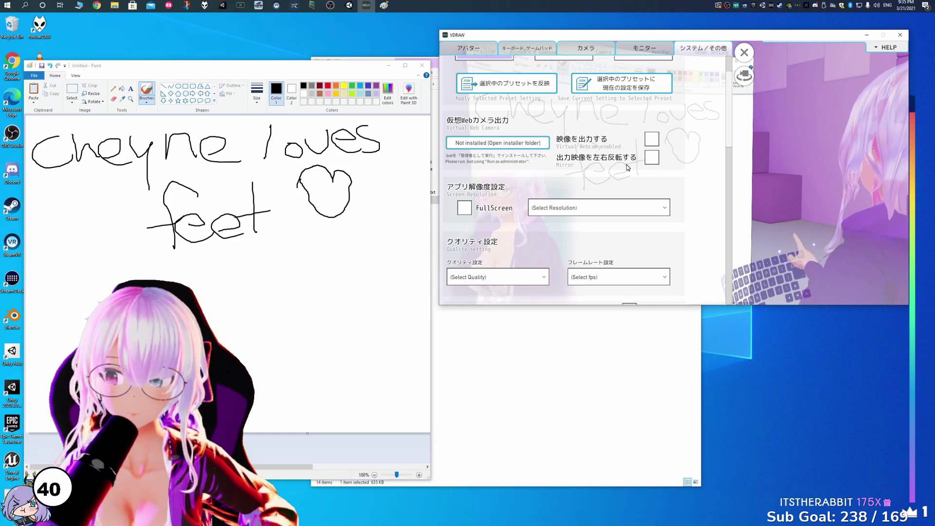
pyautogui.scroll(-1, 625, 168)
pyautogui.click(533, 163)
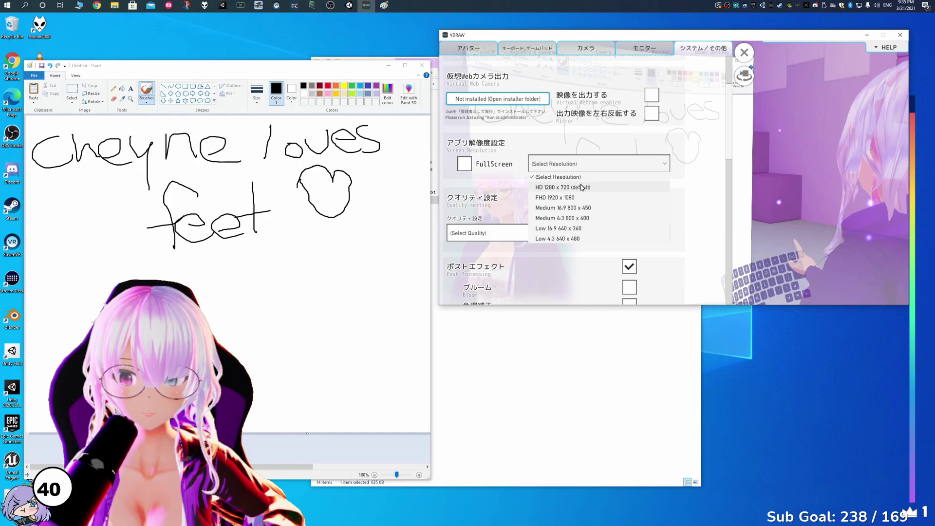
pyautogui.click(586, 198)
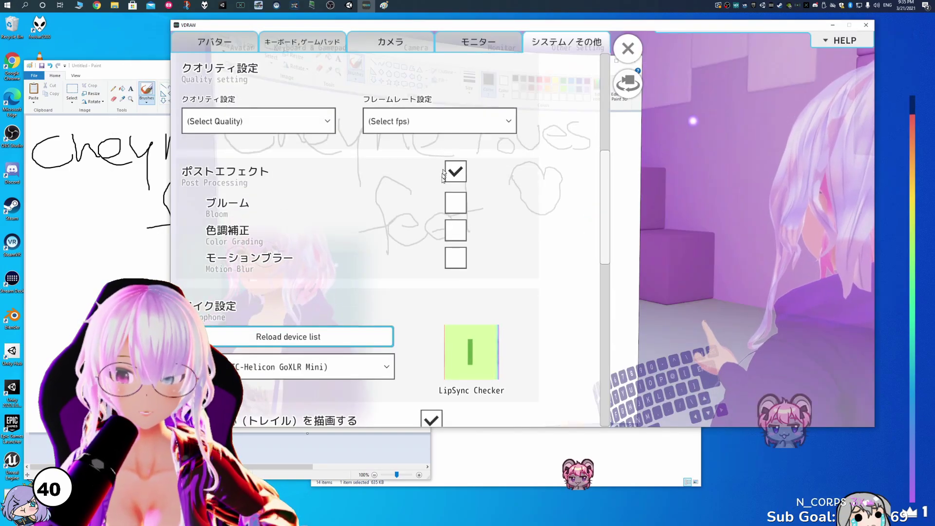
# Enable the Color Grading post effect and close the settings panel
pyautogui.click(455, 230)
pyautogui.click(455, 203)
pyautogui.scroll(-4, 462, 229)
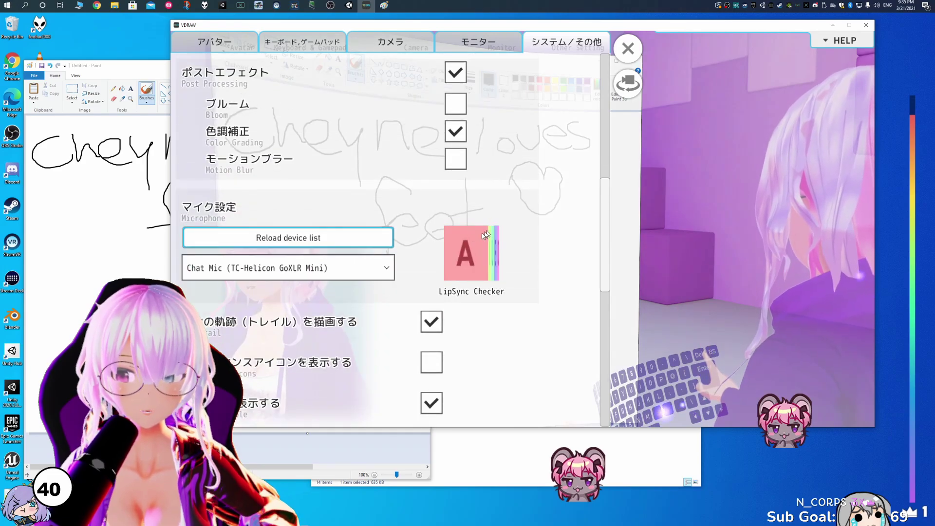
pyautogui.scroll(-3, 408, 275)
pyautogui.scroll(3, 438, 195)
pyautogui.scroll(-4, 489, 86)
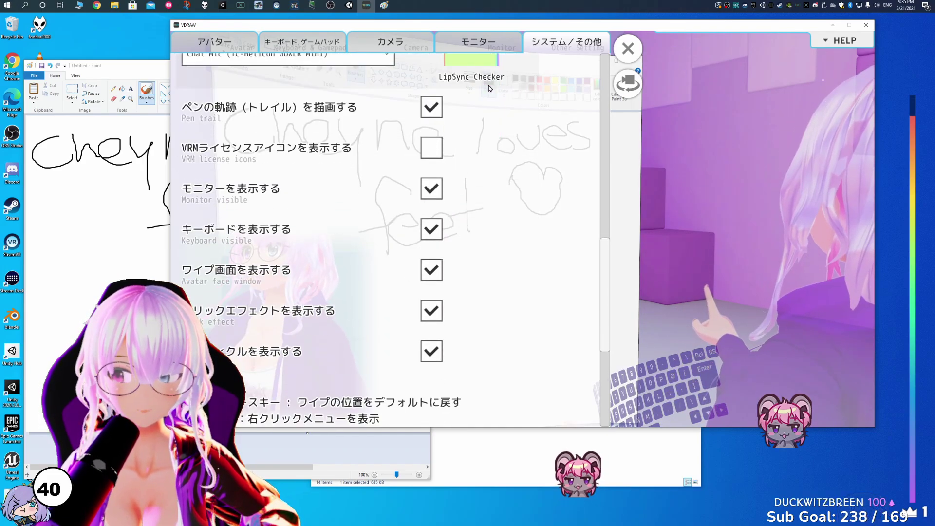
pyautogui.press('Escape')
# Reposition the 3D background by adjusting its X, Z and Rotate Y sliders
pyautogui.moveTo(182, 203)
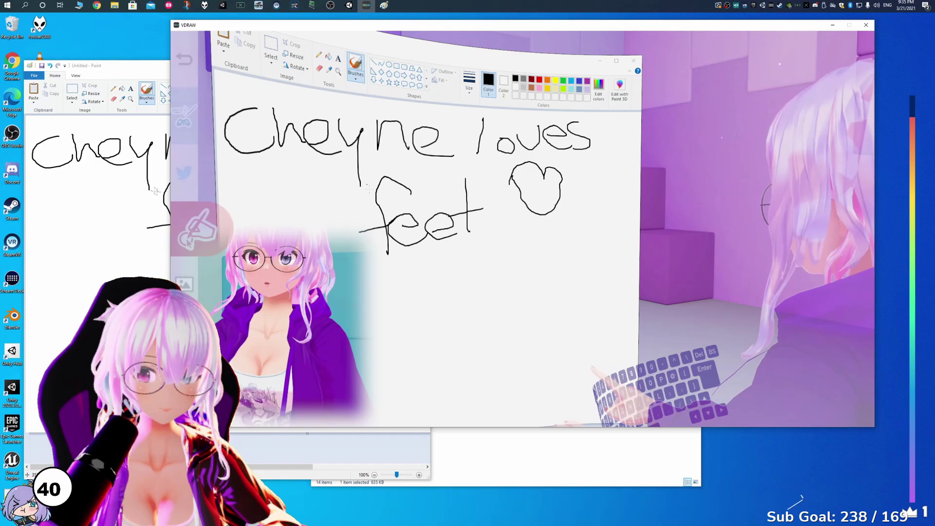
pyautogui.click(185, 281)
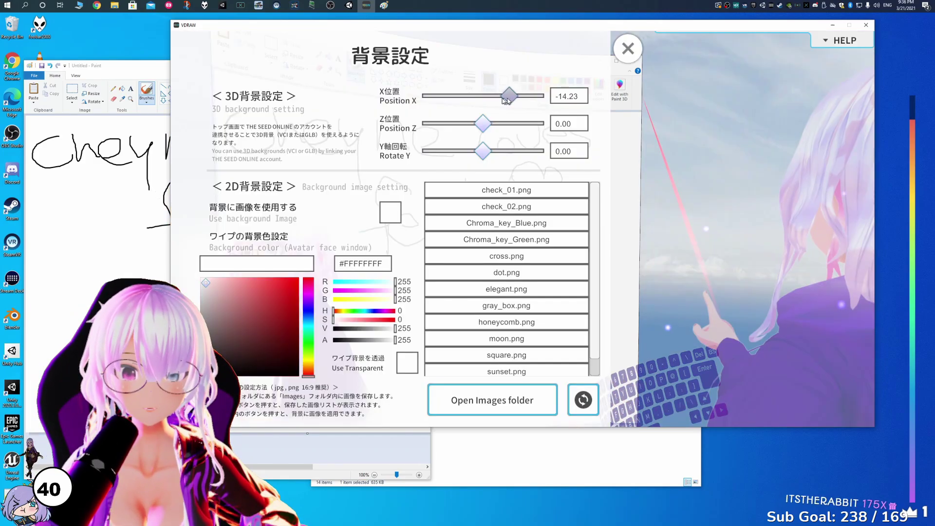
pyautogui.moveTo(507, 96); pyautogui.dragTo(481, 123)
pyautogui.moveTo(482, 151); pyautogui.dragTo(494, 151)
pyautogui.click(390, 212)
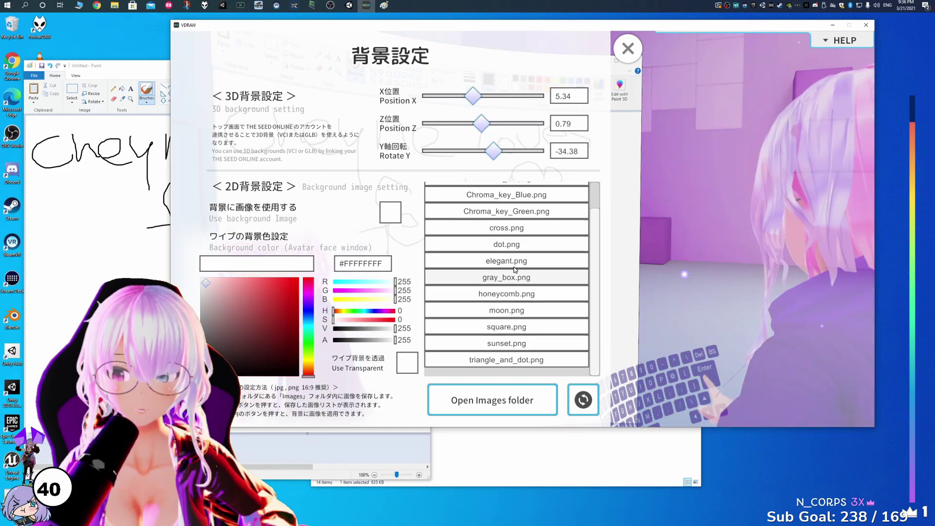
pyautogui.scroll(-1, 506, 273)
# Turn on Use background image and try cross.png, the green chroma key and grey cube images
pyautogui.click(515, 252)
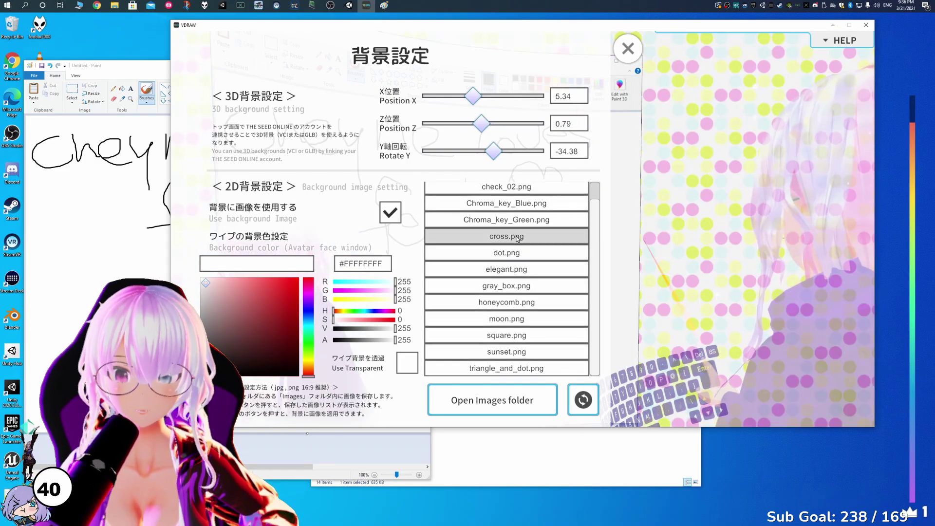
pyautogui.click(506, 236)
pyautogui.click(506, 219)
pyautogui.click(506, 286)
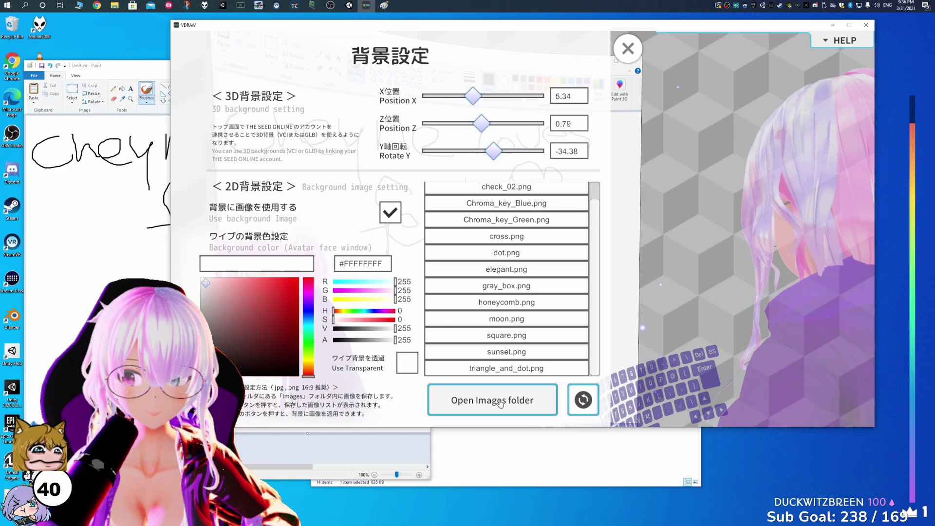
# Paste a new PNG into VDRAW's Images folder
pyautogui.click(498, 403)
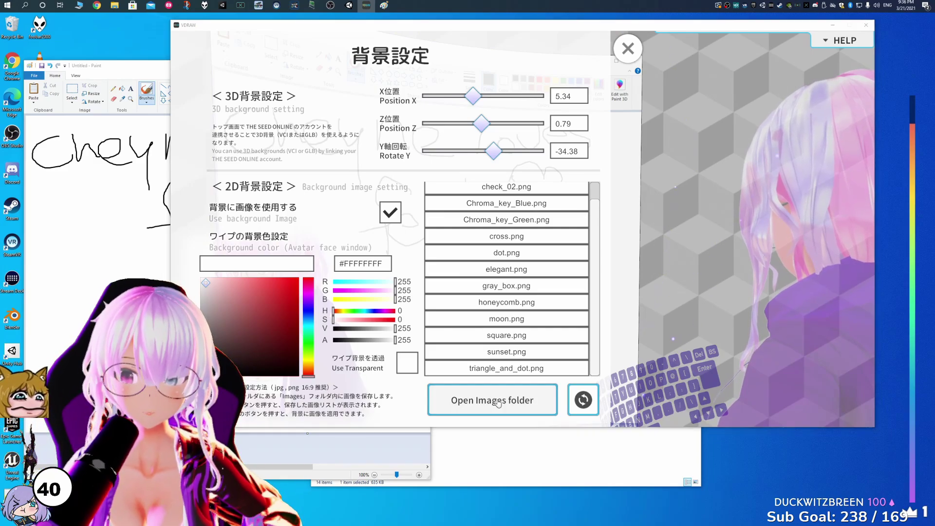
pyautogui.rightClick(505, 277)
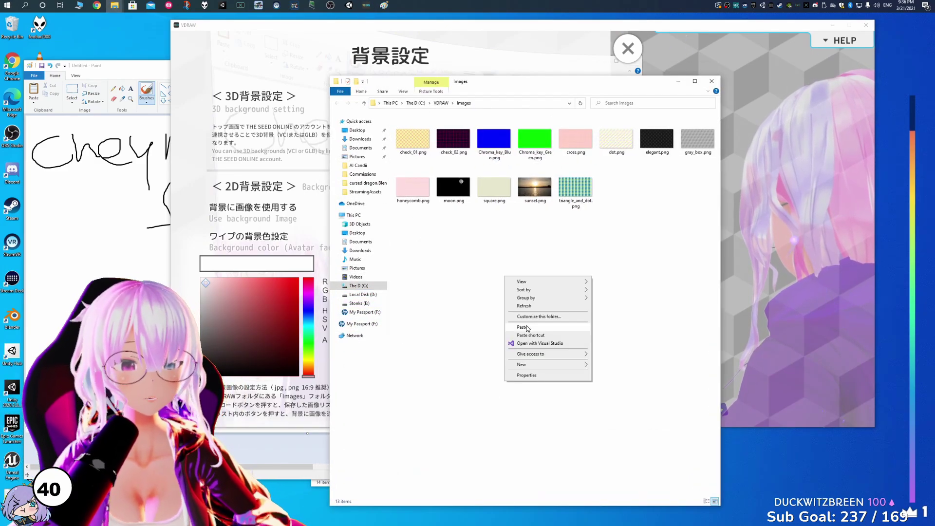
pyautogui.click(521, 326)
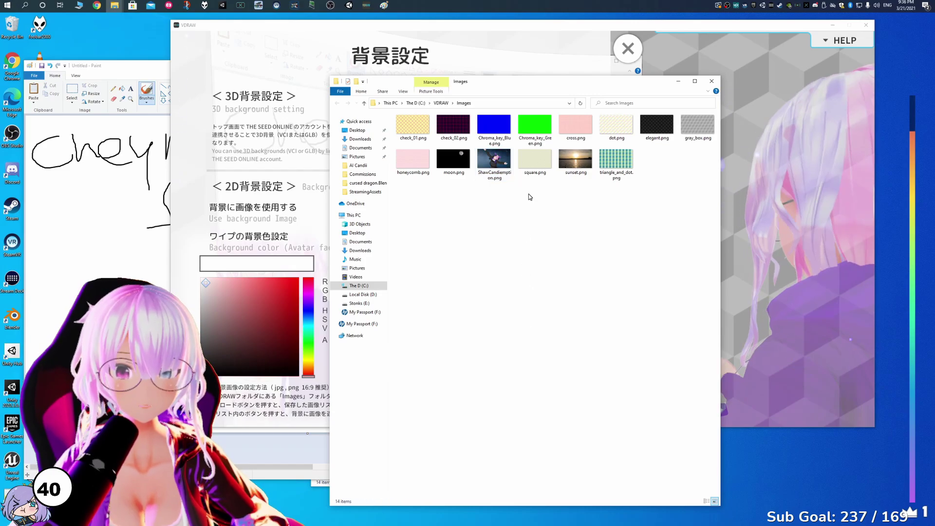
# Refresh the background image list and apply the newly added picture
pyautogui.click(711, 81)
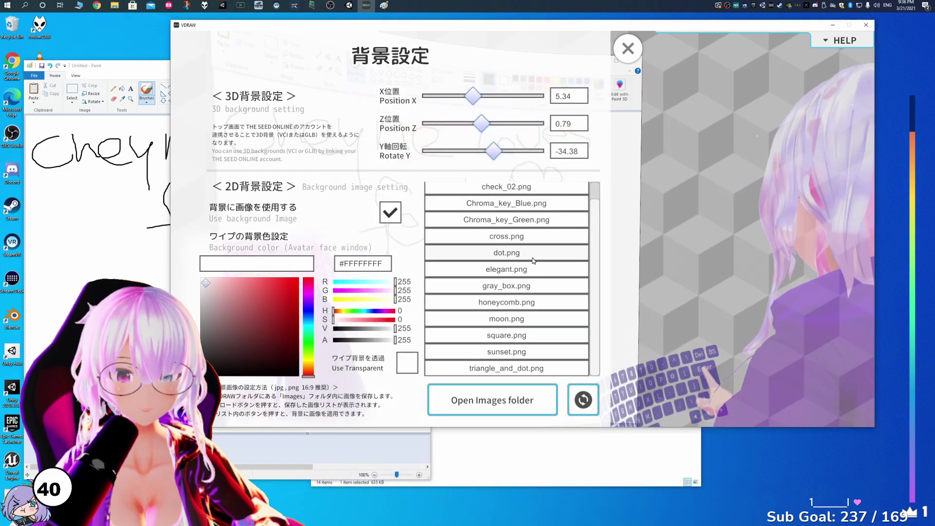
pyautogui.scroll(-1, 533, 273)
pyautogui.scroll(1, 533, 276)
pyautogui.scroll(-1, 532, 277)
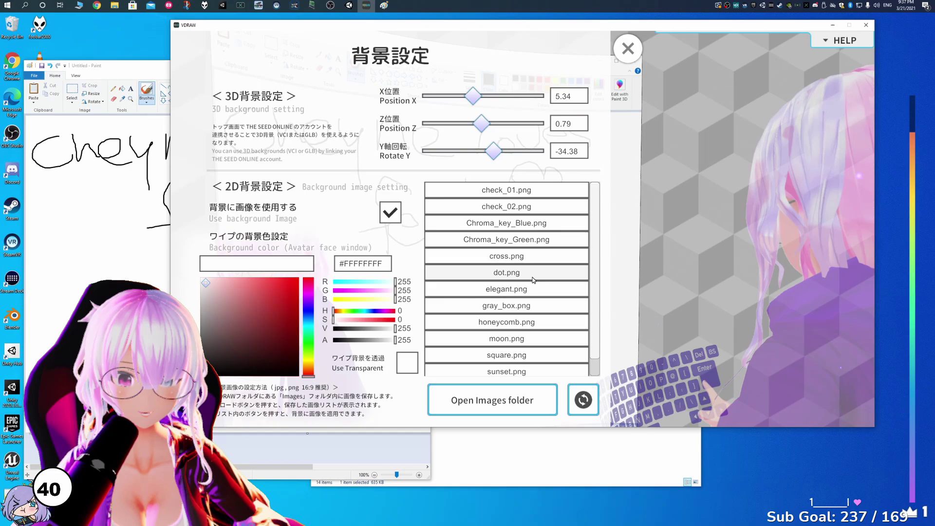
pyautogui.scroll(-1, 533, 279)
pyautogui.click(583, 399)
pyautogui.click(506, 330)
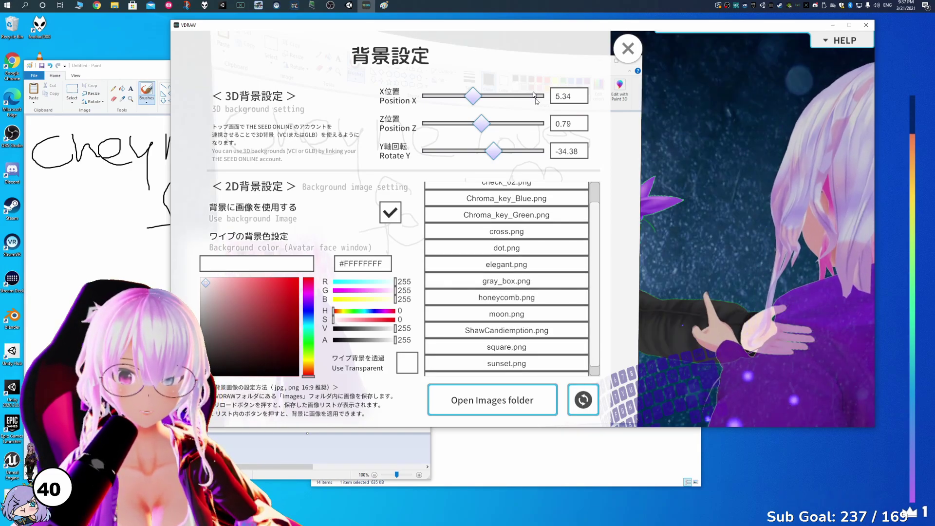
# Shift the 3D background along X and leave the starry background image turned on
pyautogui.moveTo(471, 92); pyautogui.dragTo(479, 96)
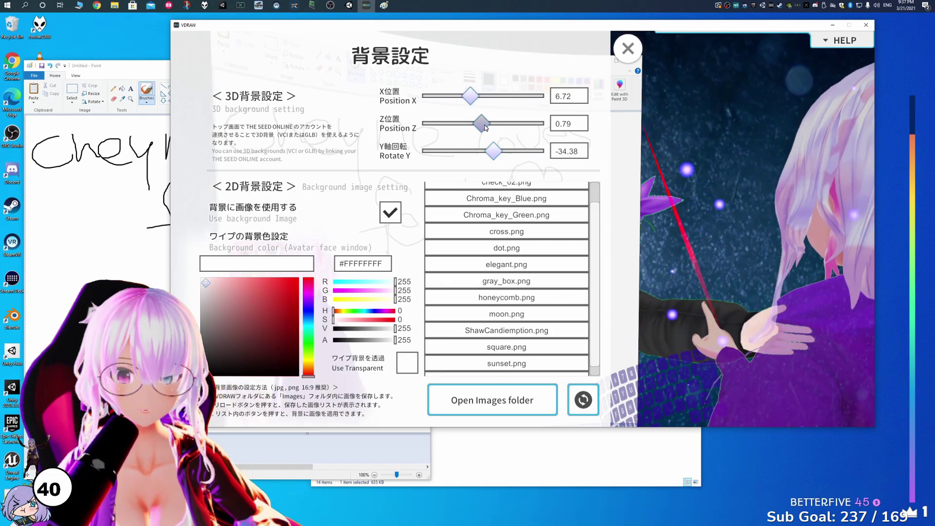
pyautogui.click(397, 211)
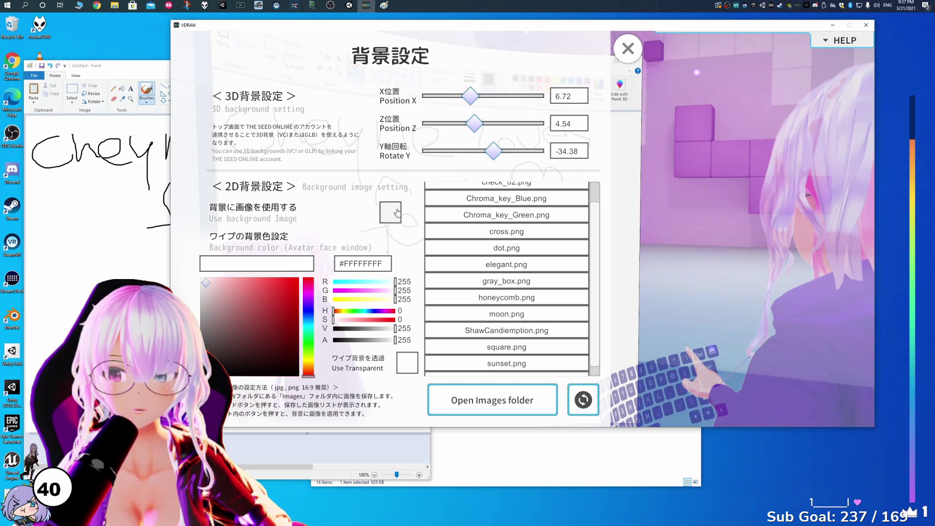
pyautogui.click(397, 211)
pyautogui.click(397, 211)
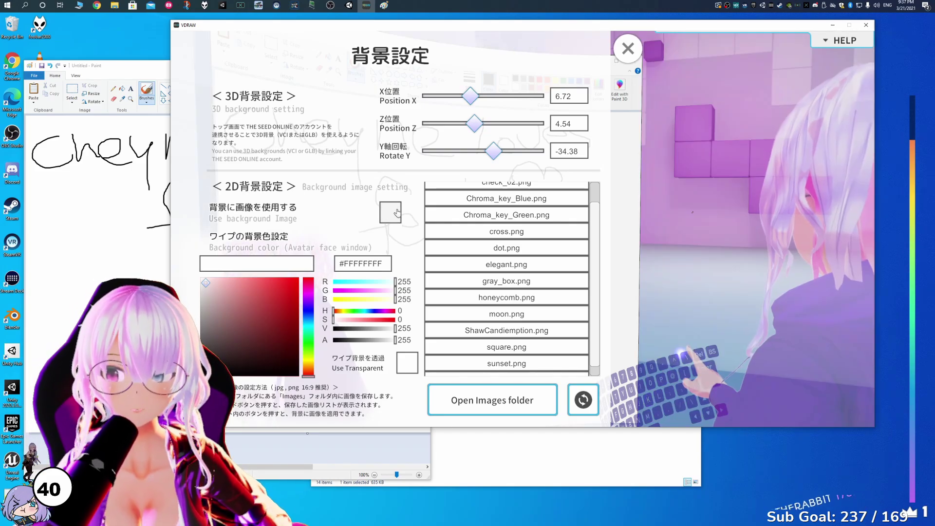
pyautogui.click(396, 211)
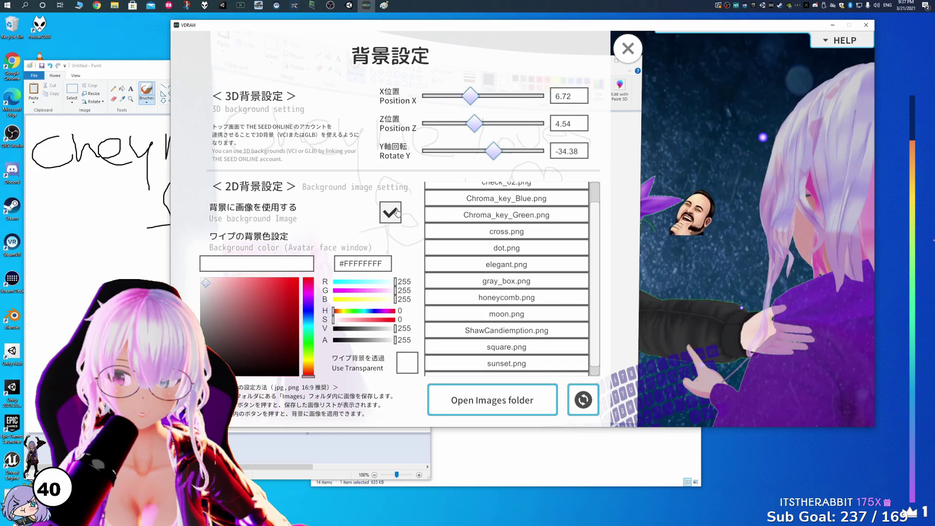
# Start face tracking from the HD Pro Webcam C920 at Low (Fast) resolution
pyautogui.click(627, 48)
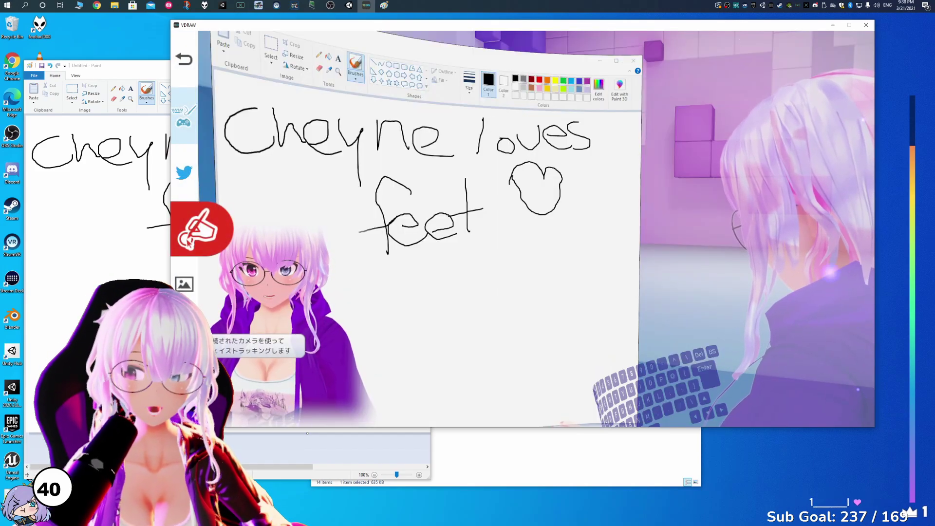
pyautogui.click(188, 242)
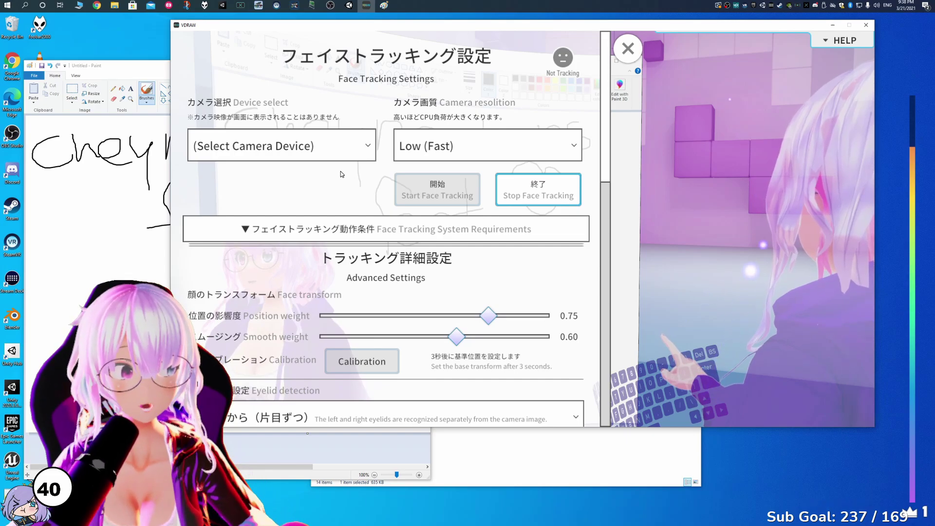
pyautogui.click(288, 149)
pyautogui.click(288, 219)
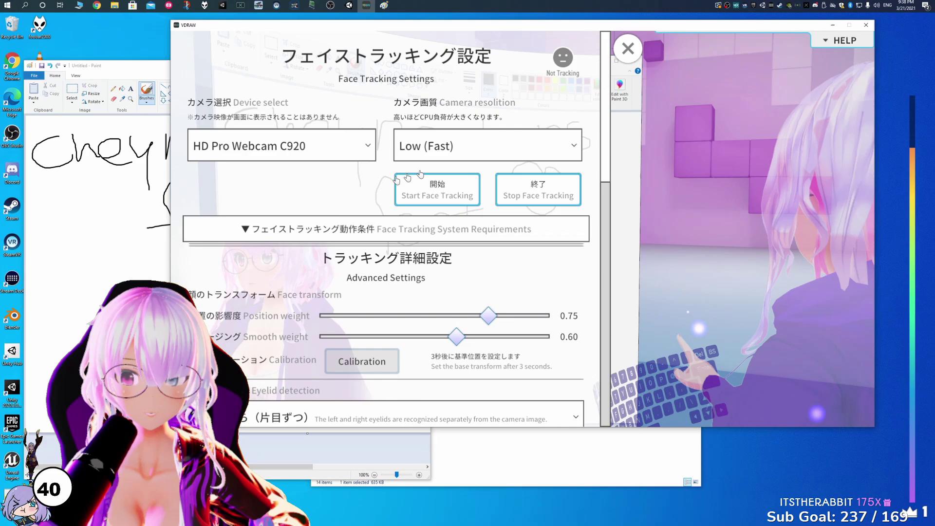
pyautogui.click(448, 147)
pyautogui.click(428, 172)
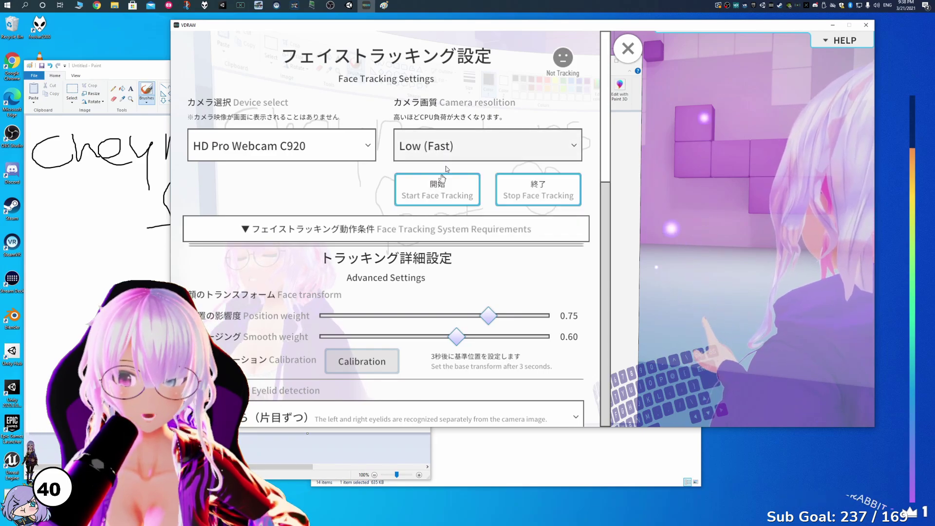
pyautogui.click(429, 187)
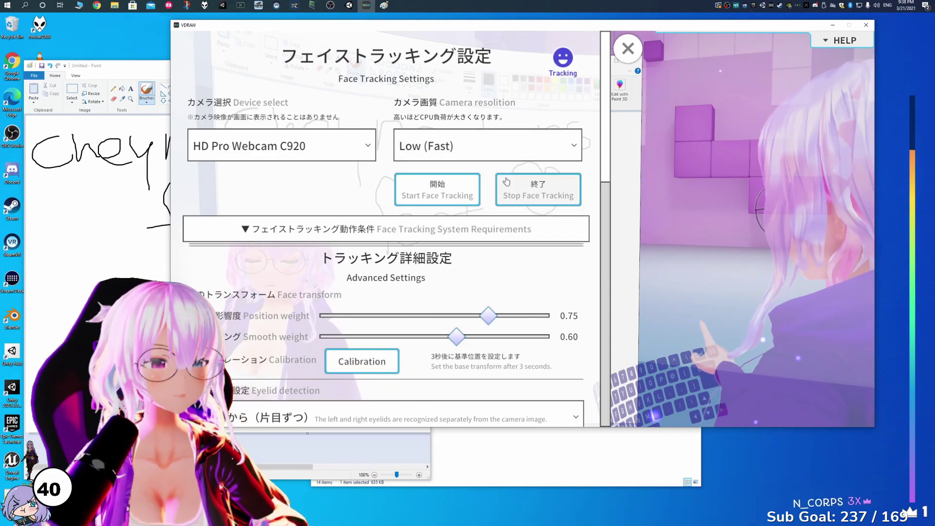
# Adjust the face tracking weight slider and calibrate the face's base position
pyautogui.scroll(-2, 466, 263)
pyautogui.scroll(-2, 466, 262)
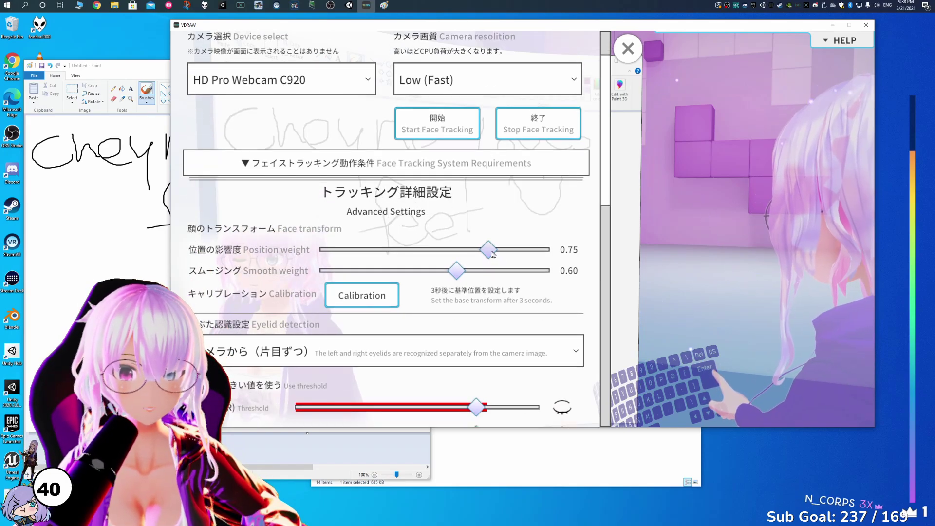
pyautogui.moveTo(488, 249); pyautogui.dragTo(402, 273)
pyautogui.scroll(-3, 526, 296)
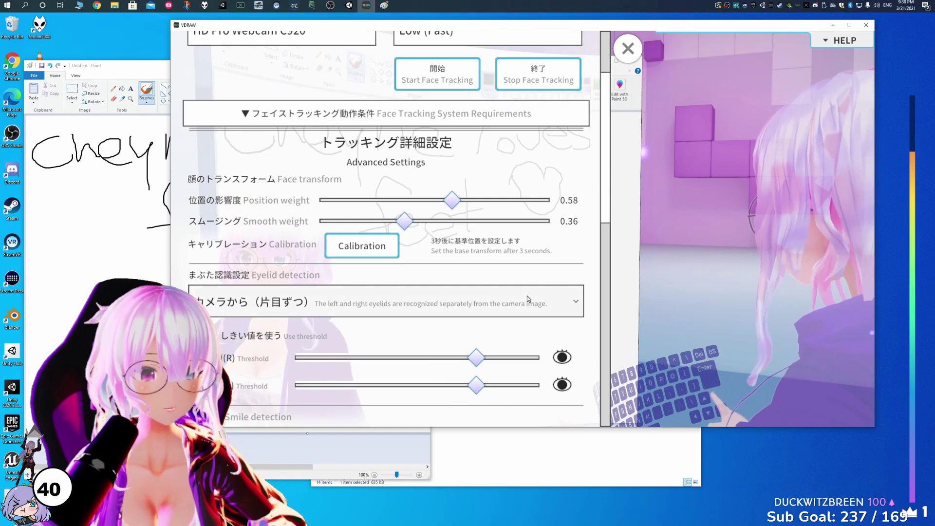
pyautogui.click(368, 257)
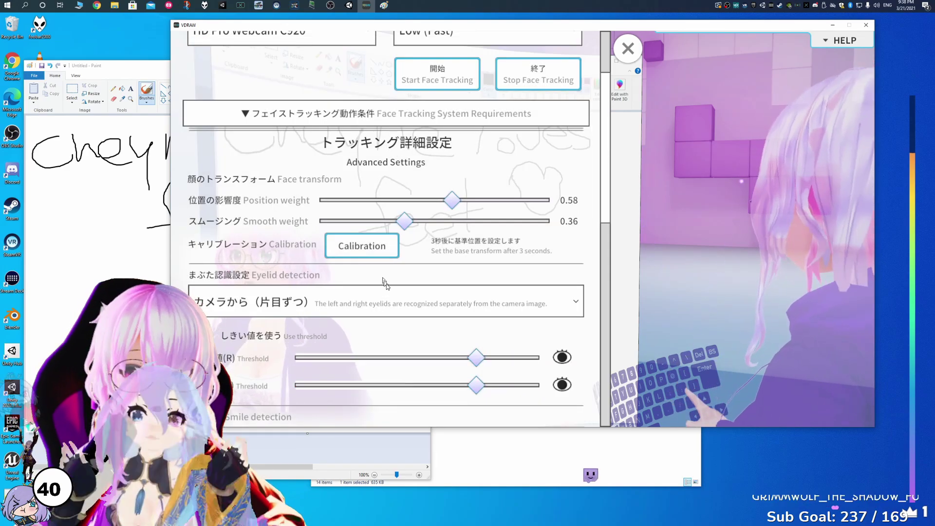
# Deselect the webcam to stop face tracking and close the face tracking settings
pyautogui.scroll(5, 506, 154)
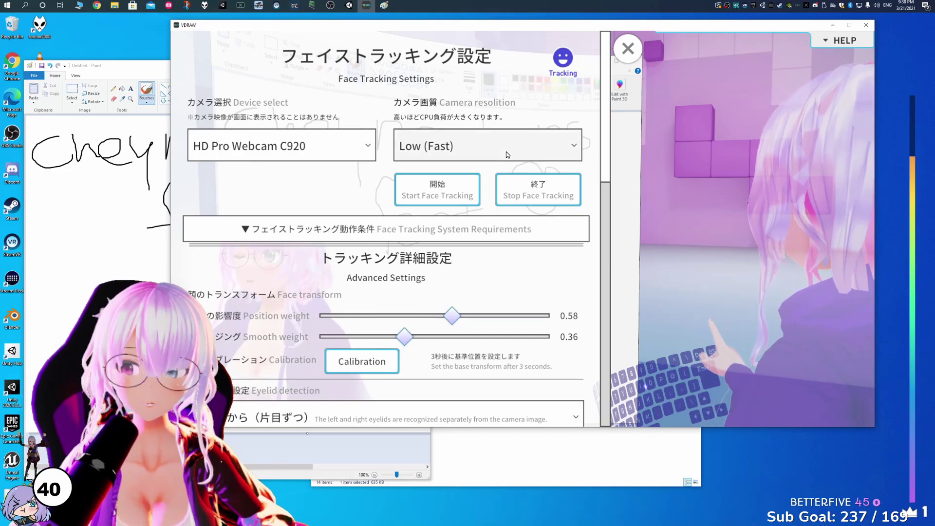
pyautogui.click(329, 144)
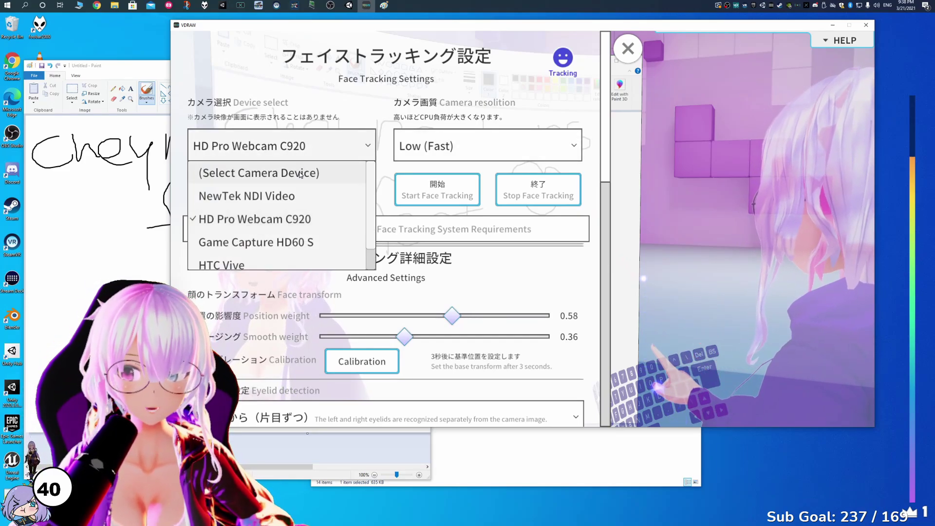
pyautogui.click(253, 172)
pyautogui.click(627, 49)
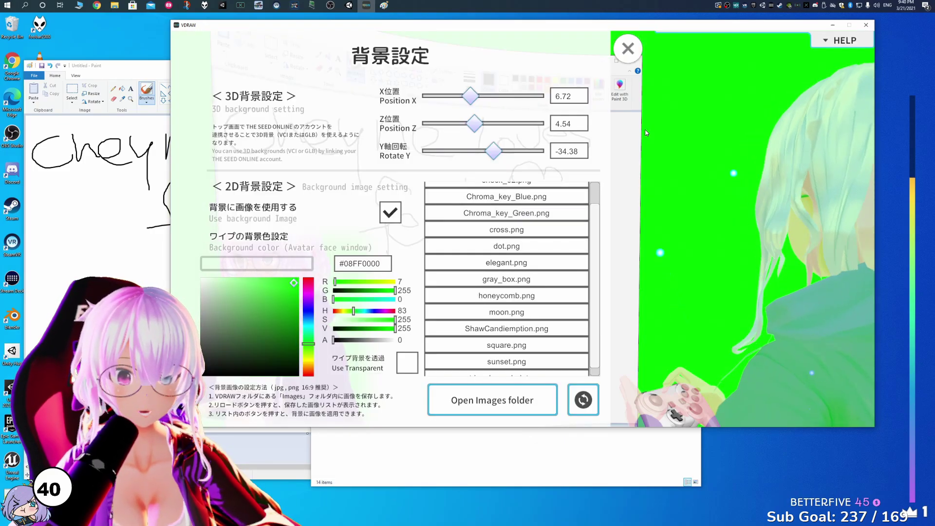
# Uncheck Avatar face window in the detailed System/Other settings
pyautogui.click(628, 51)
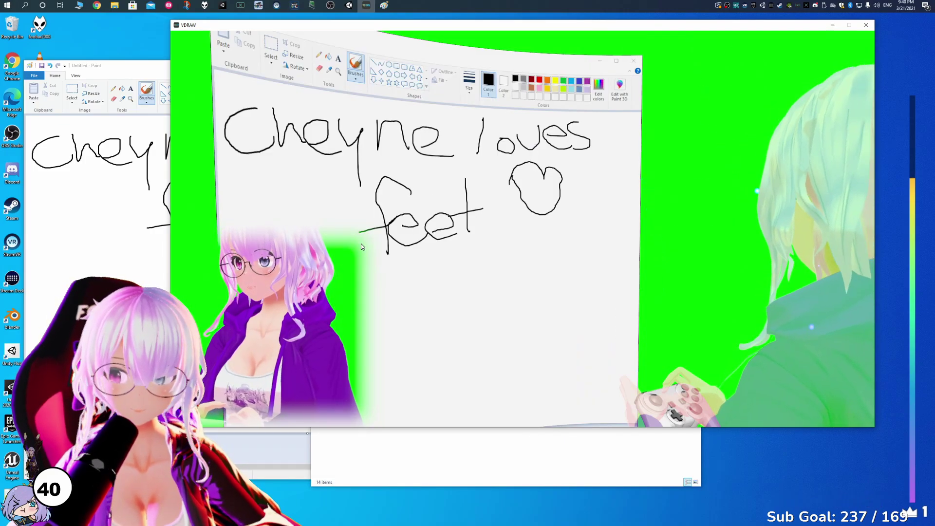
pyautogui.moveTo(194, 101)
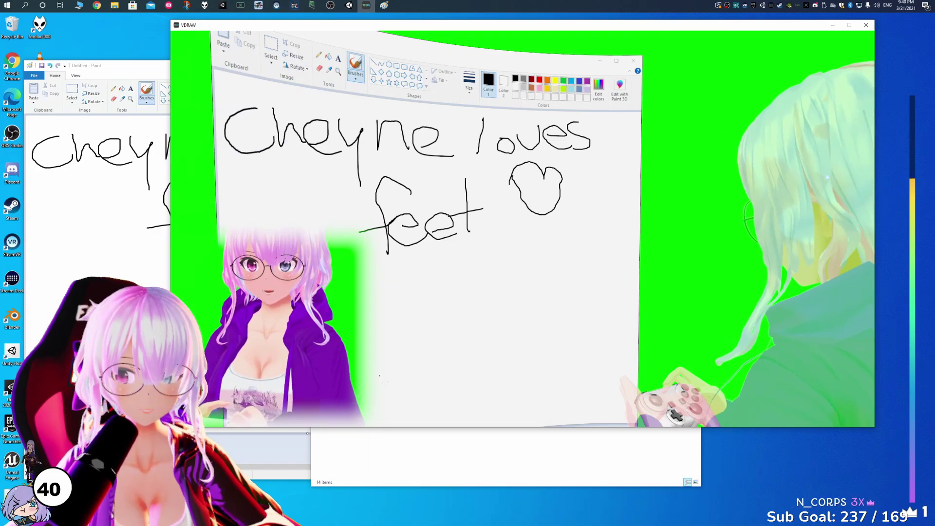
pyautogui.click(189, 242)
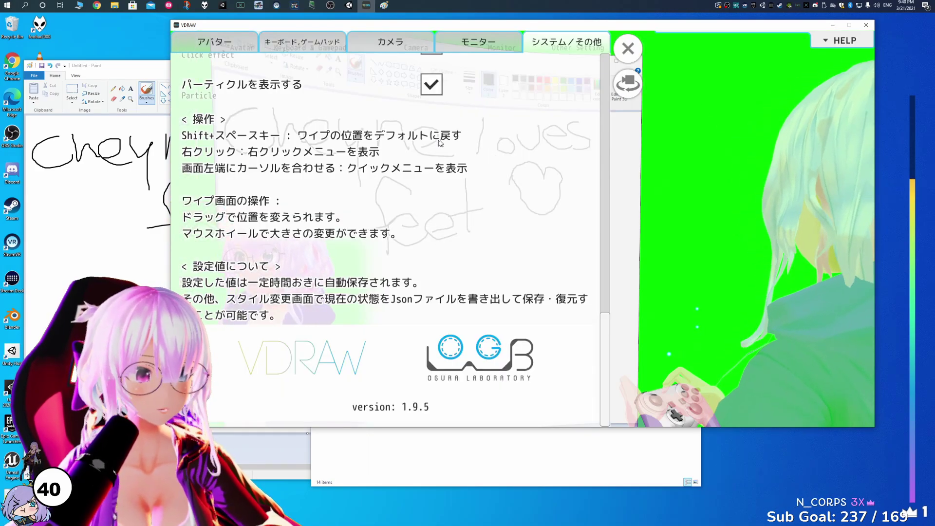
pyautogui.scroll(3, 439, 143)
pyautogui.click(431, 166)
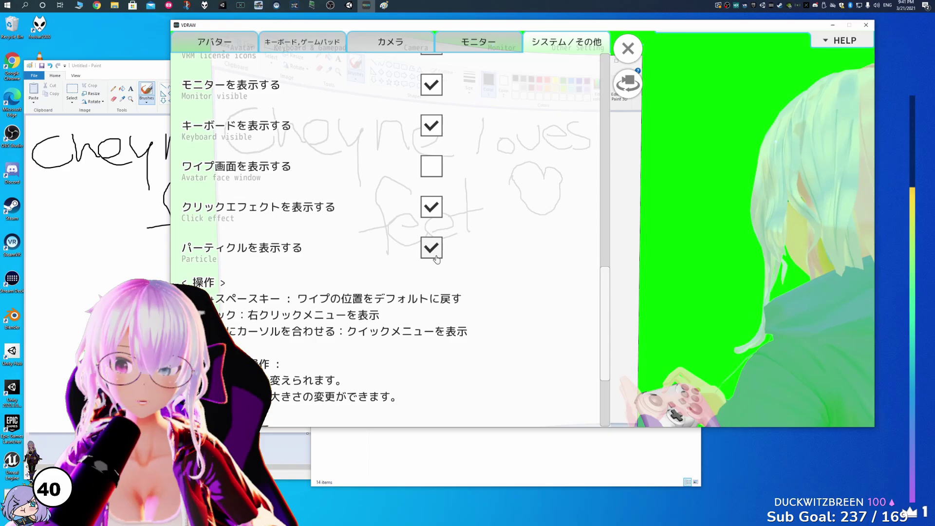
# Look through the monitor, camera and avatar settings tabs, then close the panel
pyautogui.click(477, 43)
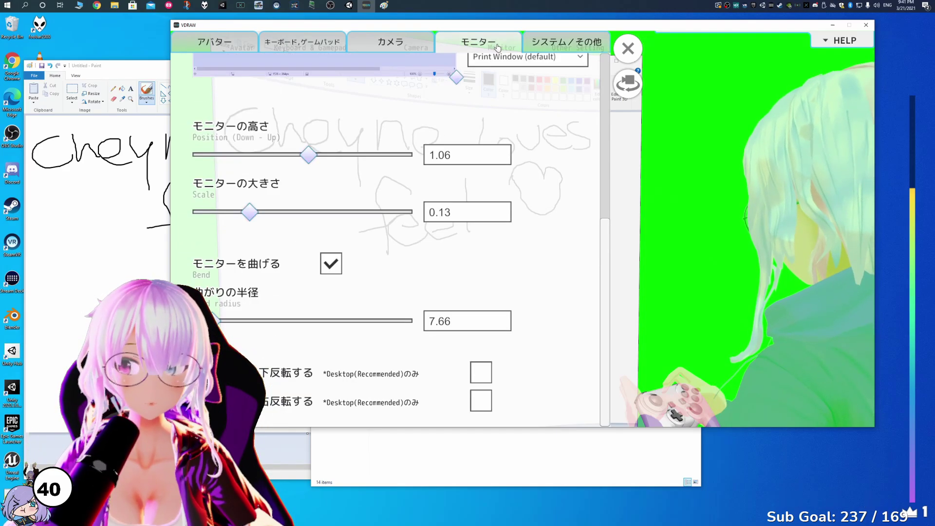
pyautogui.scroll(2, 462, 167)
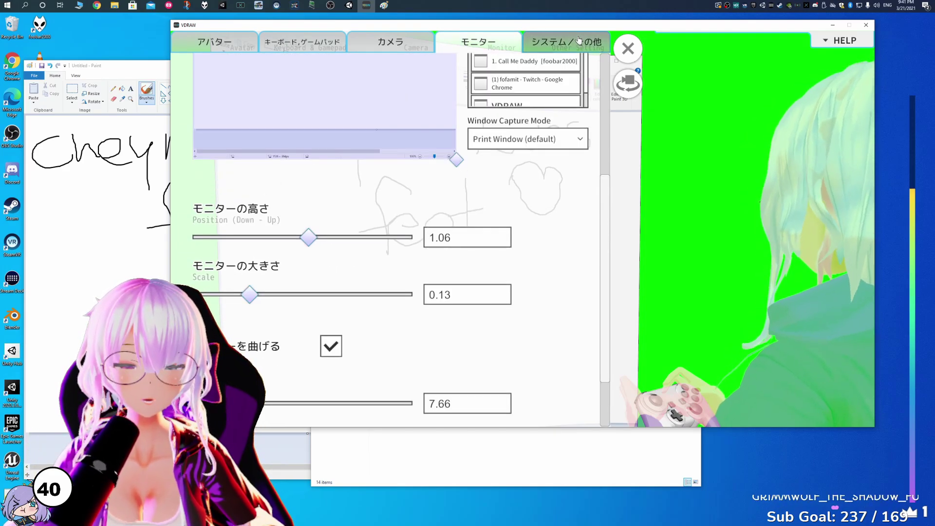
pyautogui.click(560, 43)
pyautogui.scroll(2, 548, 85)
pyautogui.click(410, 35)
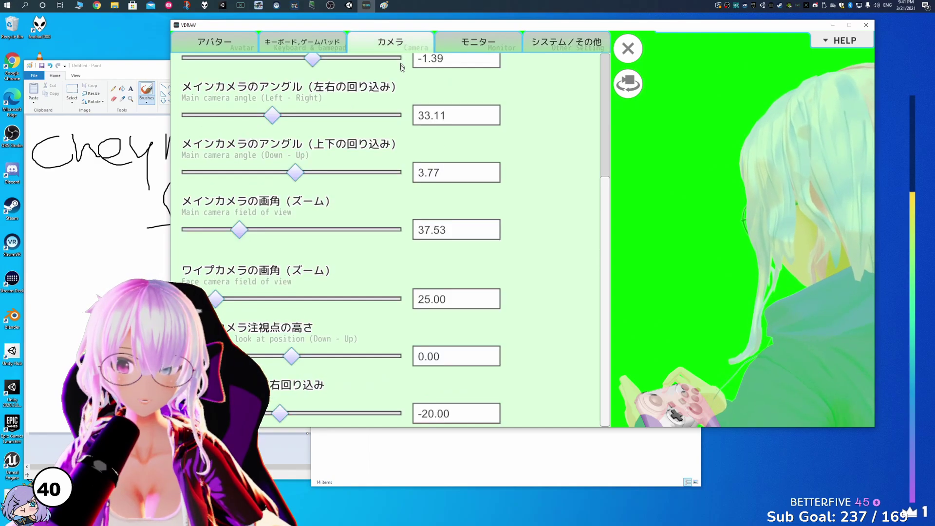
pyautogui.scroll(5, 377, 117)
pyautogui.click(214, 42)
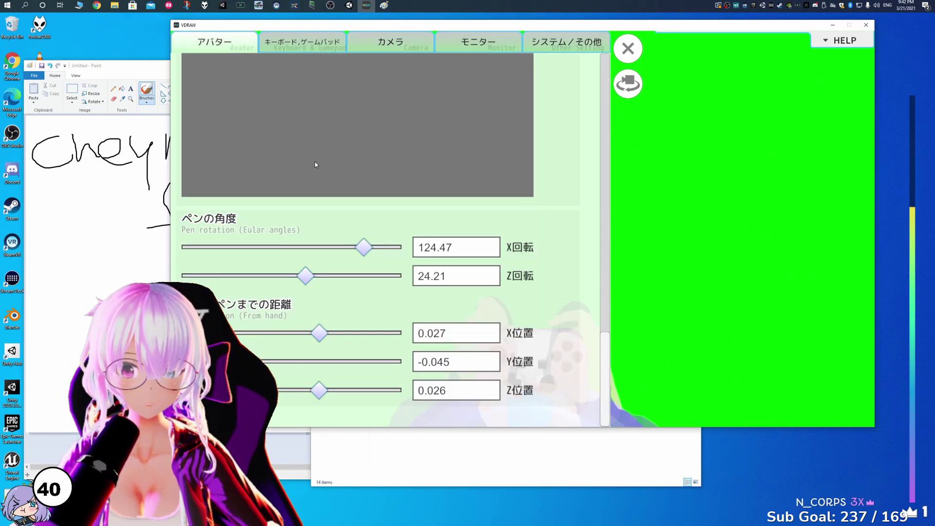
pyautogui.scroll(5, 444, 246)
pyautogui.click(627, 48)
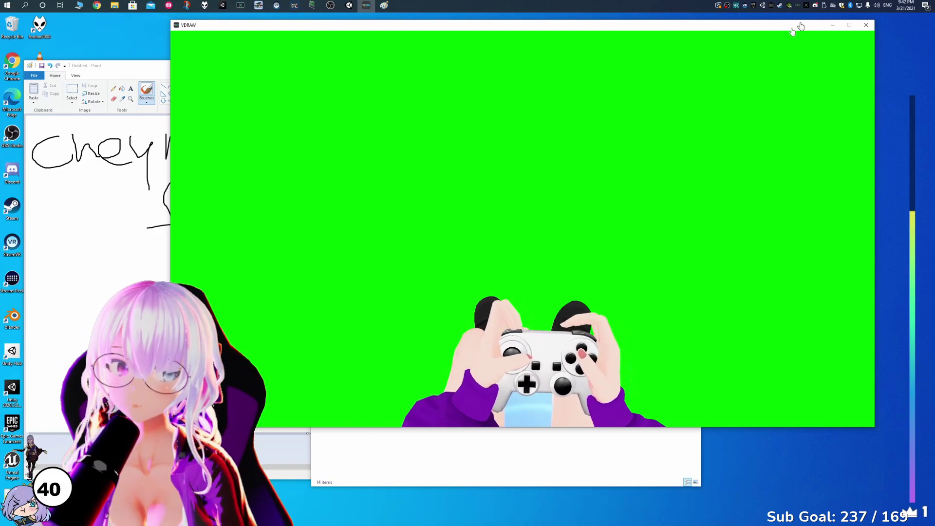
# In OBS Studio, add a Game Capture source named 'vdraw handcam' and nudge it right in the preview
pyautogui.hotkey('alt', 'Tab')
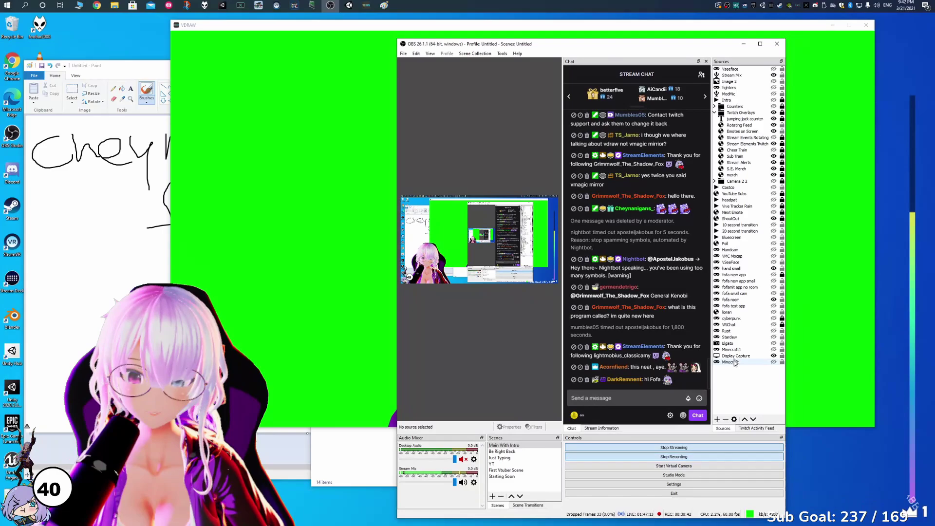
pyautogui.click(717, 420)
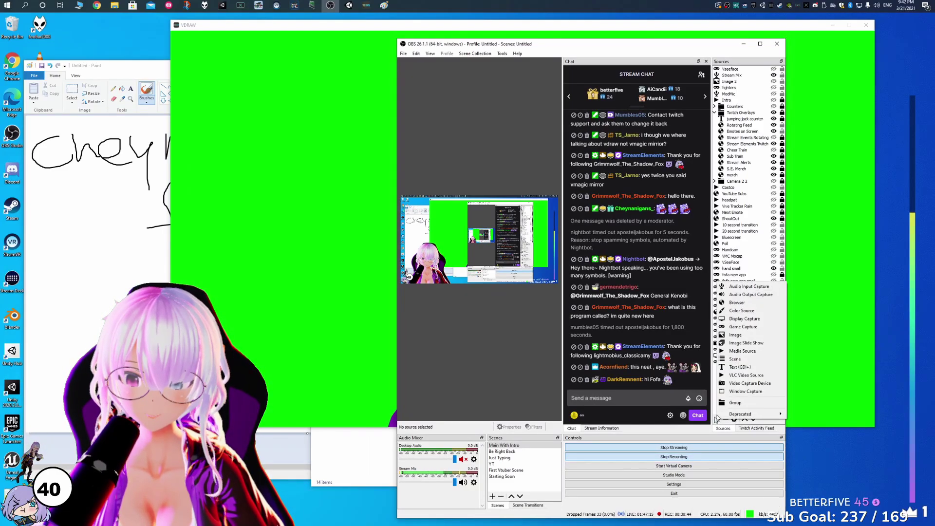
pyautogui.click(742, 327)
pyautogui.doubleClick(625, 270)
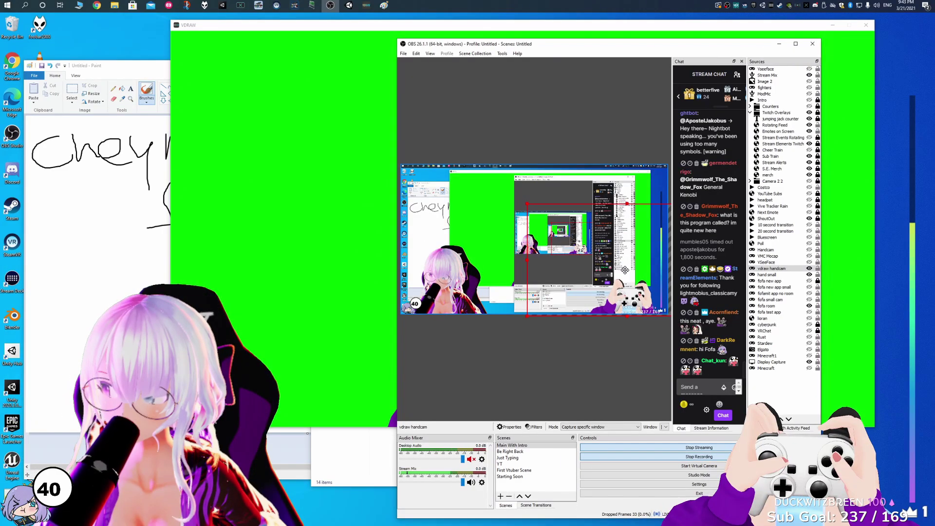
pyautogui.moveTo(625, 271); pyautogui.dragTo(628, 273)
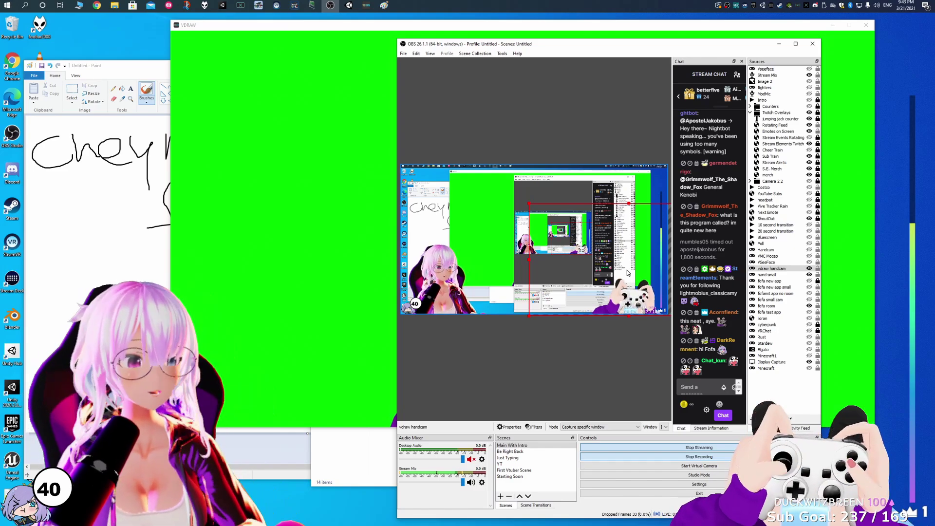